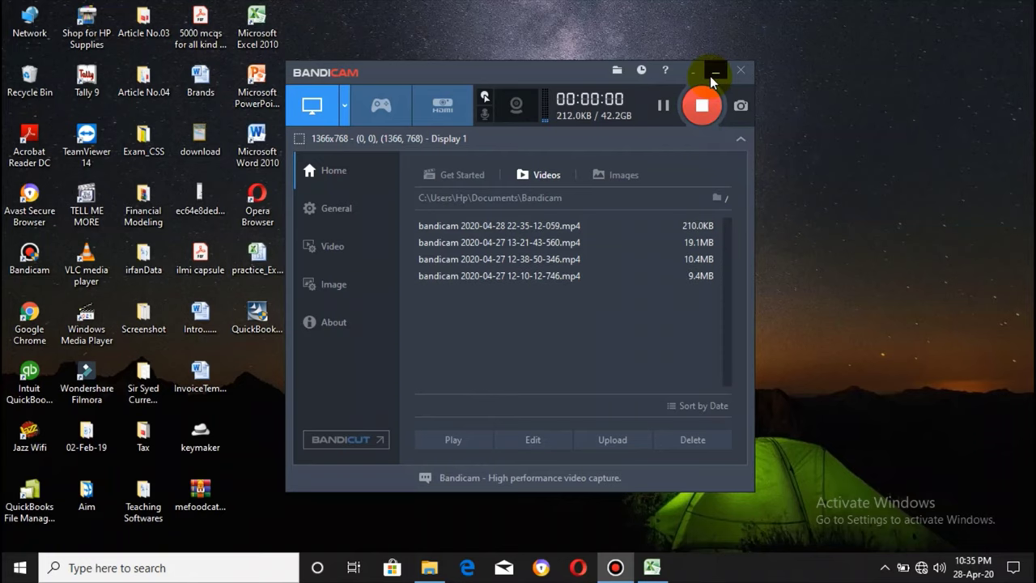
Step: Open the Start menu app list and expand the Microsoft Office folder
click(714, 73)
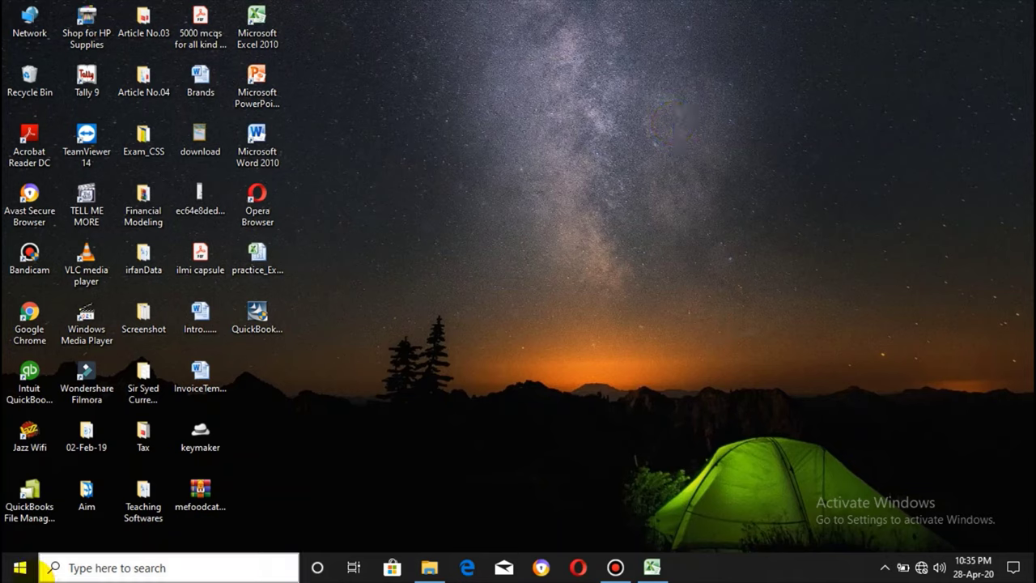
click(22, 571)
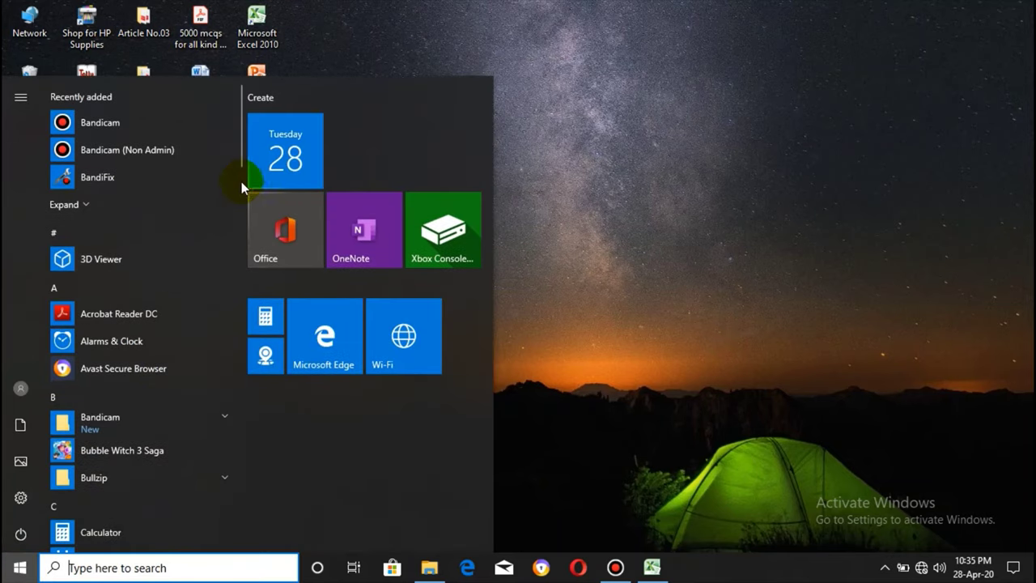
drag(241, 162, 239, 327)
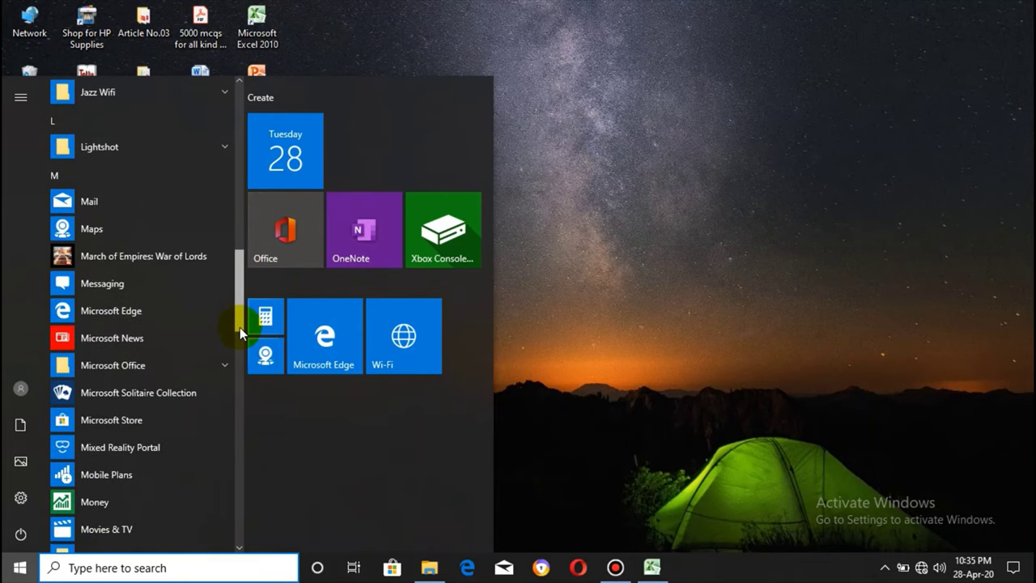
click(176, 366)
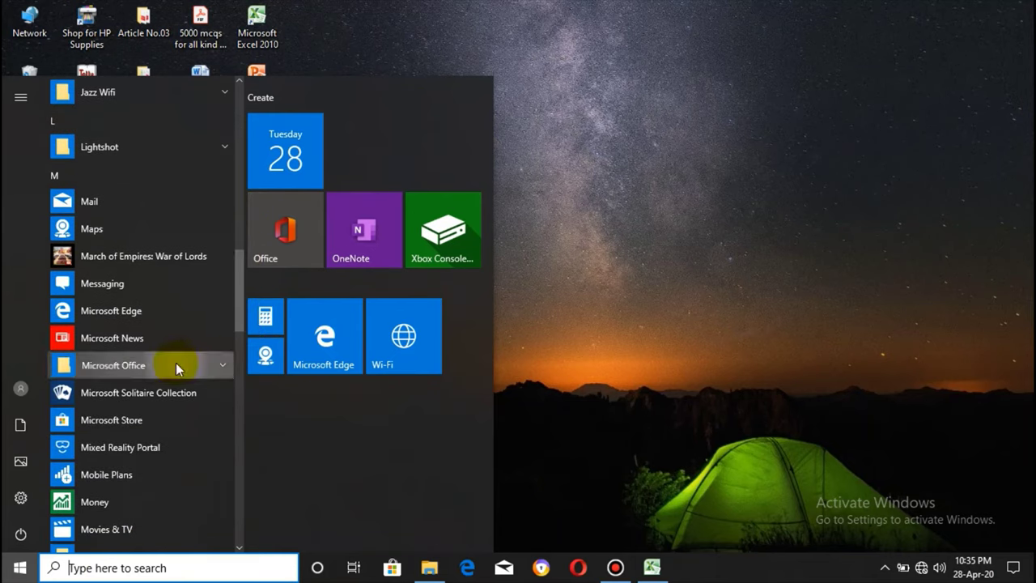
Step: Scroll through the Office 2010 apps, then close Start and bring up Windows search
drag(237, 284, 239, 315)
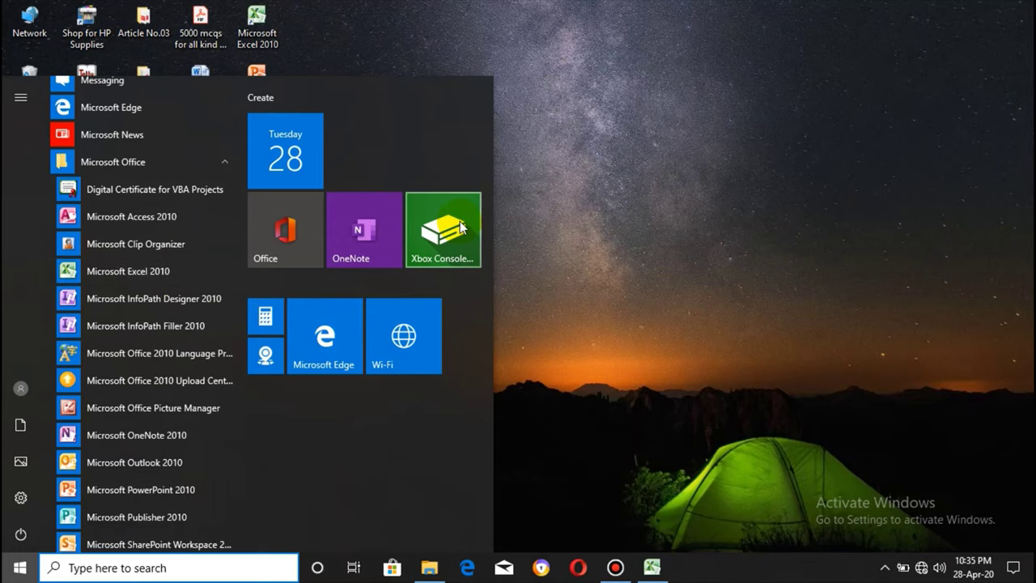
click(530, 214)
click(199, 564)
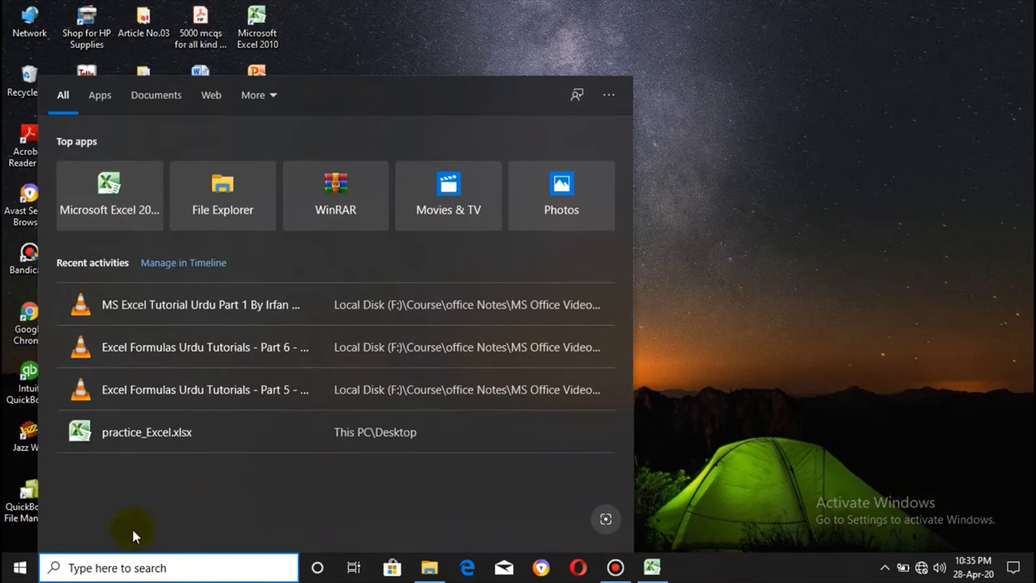
Step: Search for 'excel' to find Microsoft Excel 2010, then dismiss the search panel
text(excel)
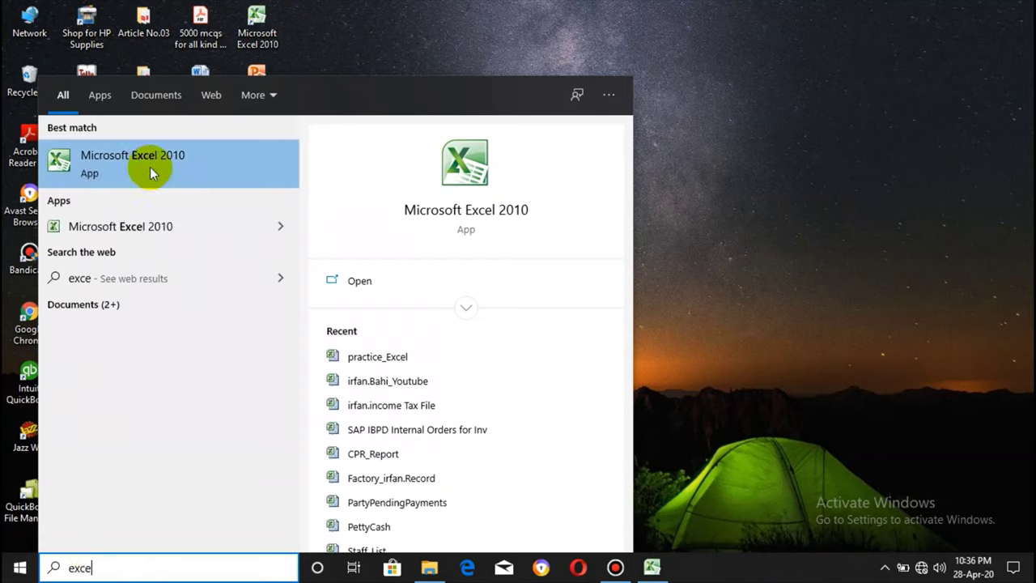
click(609, 95)
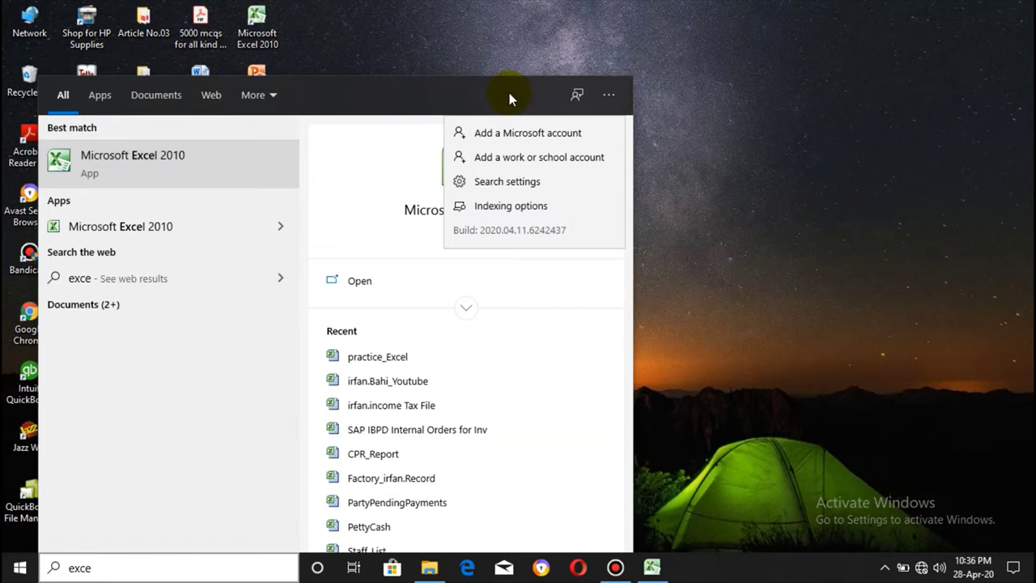
key(Escape)
key(super)
key(Escape)
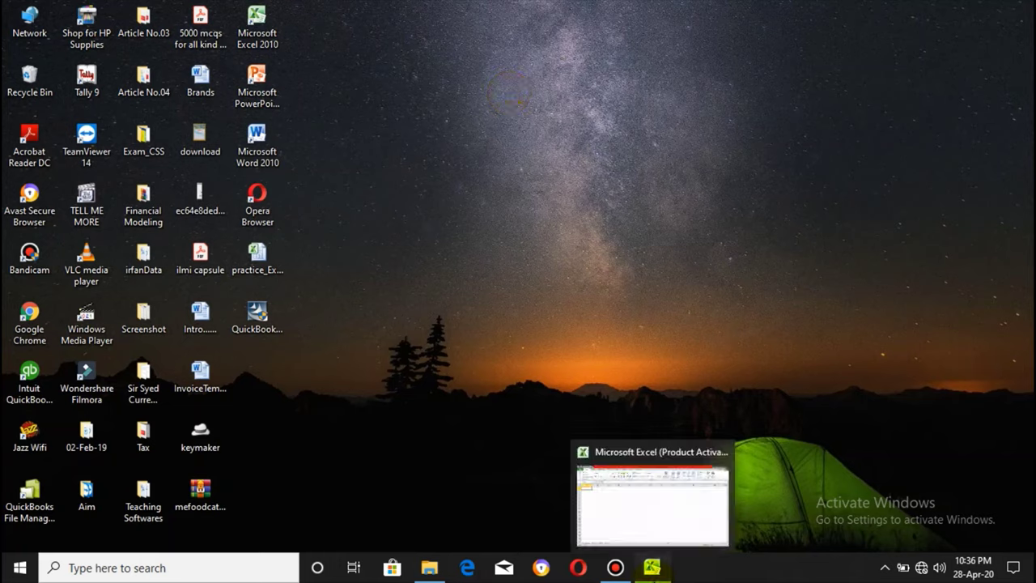
Step: Restore the Book1 Excel window from the taskbar
click(652, 567)
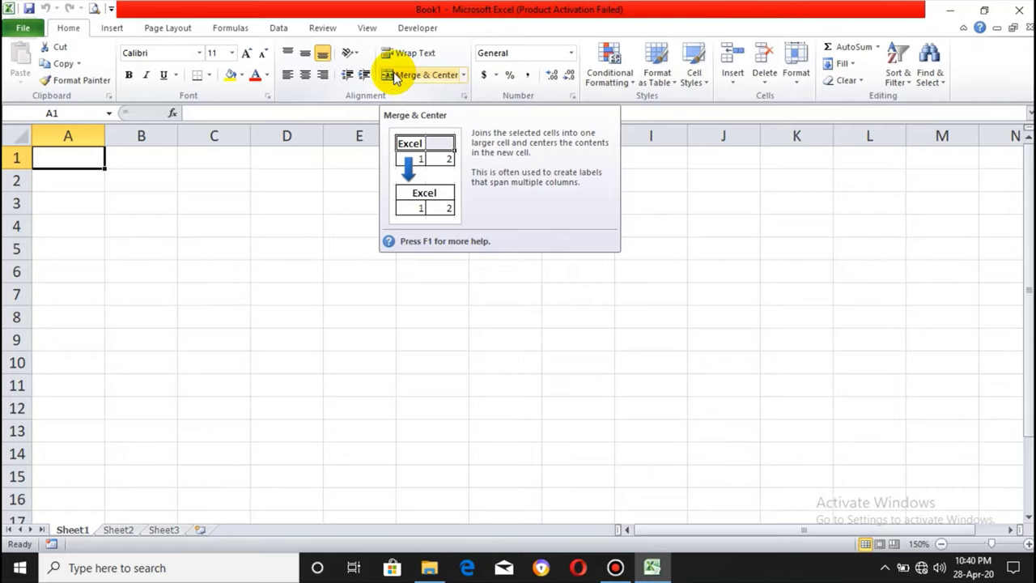
click(495, 75)
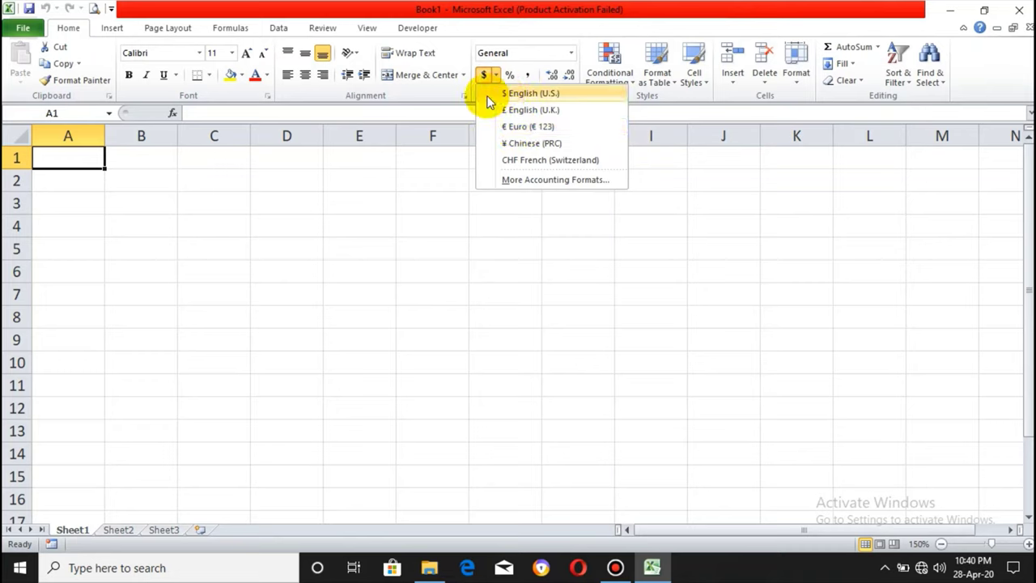
click(467, 109)
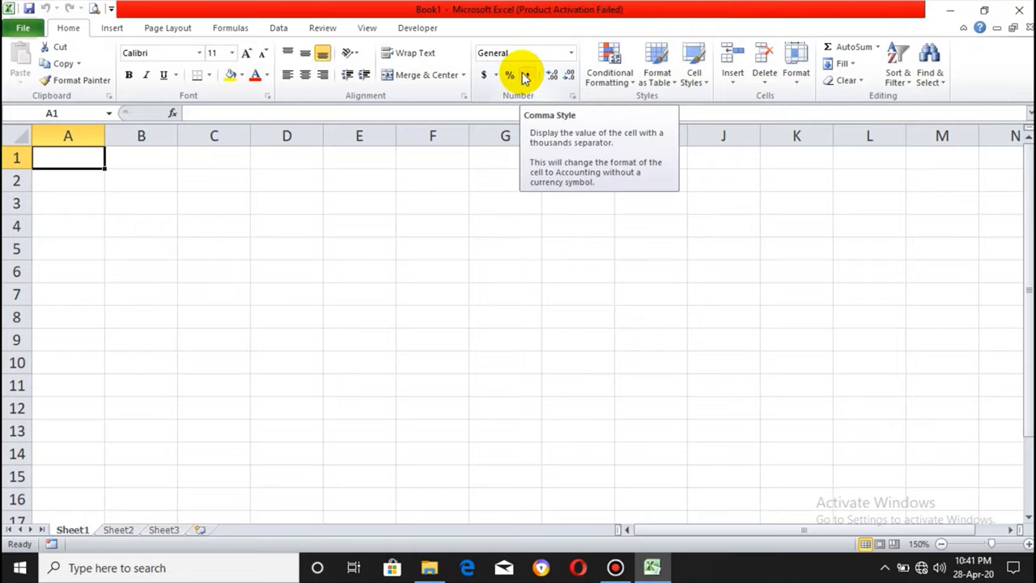
click(566, 79)
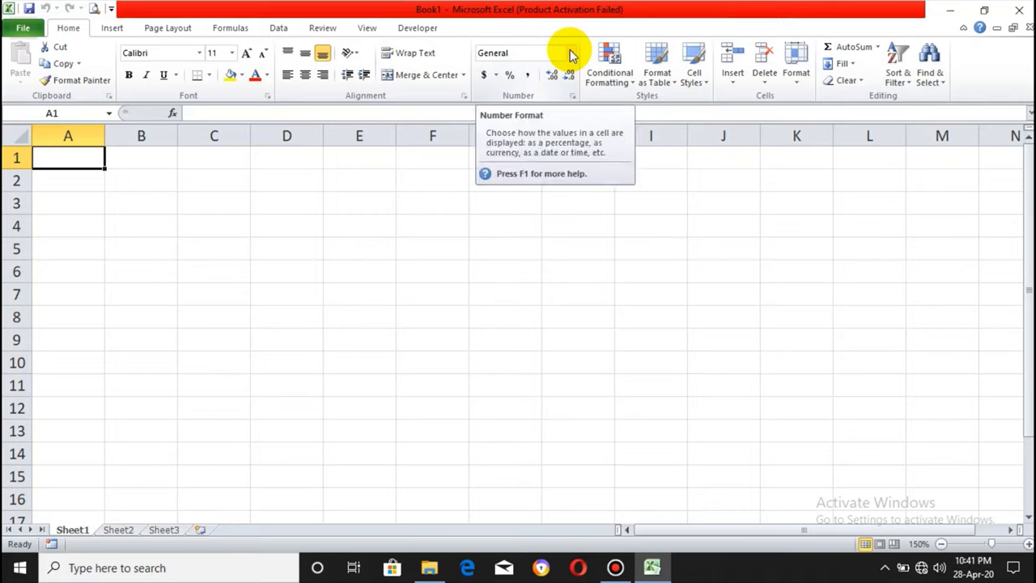
click(572, 53)
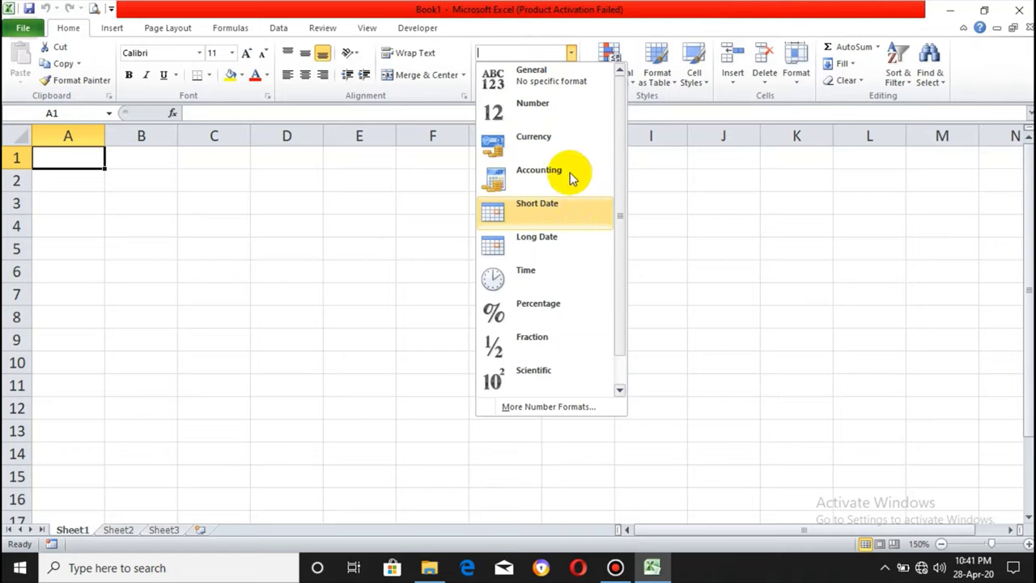
click(571, 58)
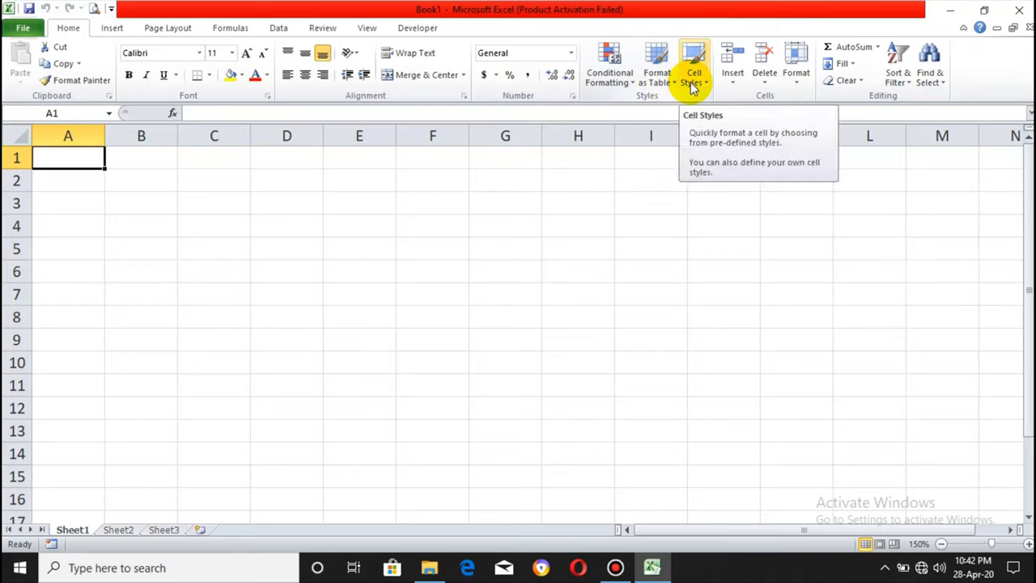
Step: Preview the Cell Styles gallery, then show the Cells group's Insert dropdown options
click(693, 81)
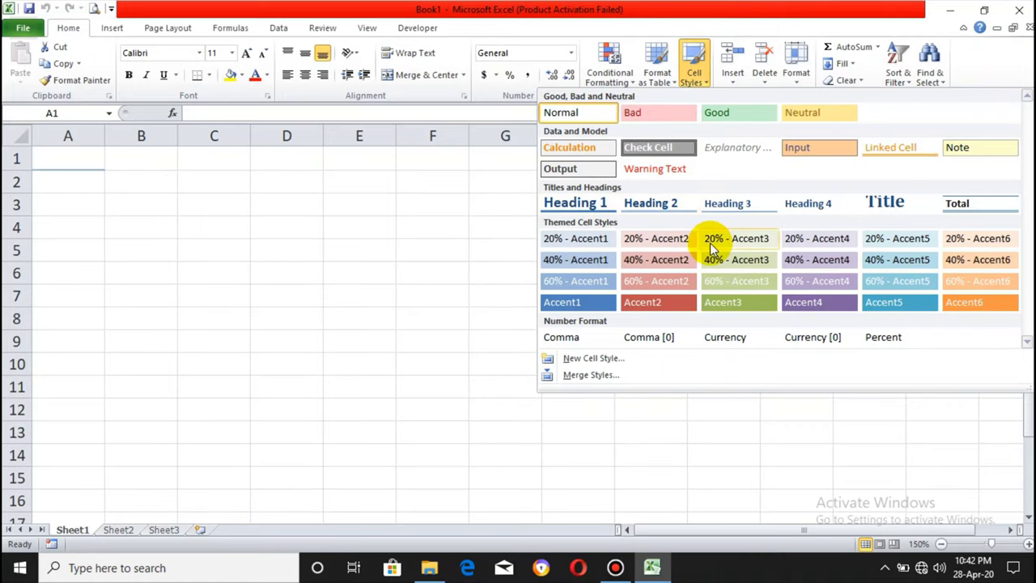
click(730, 84)
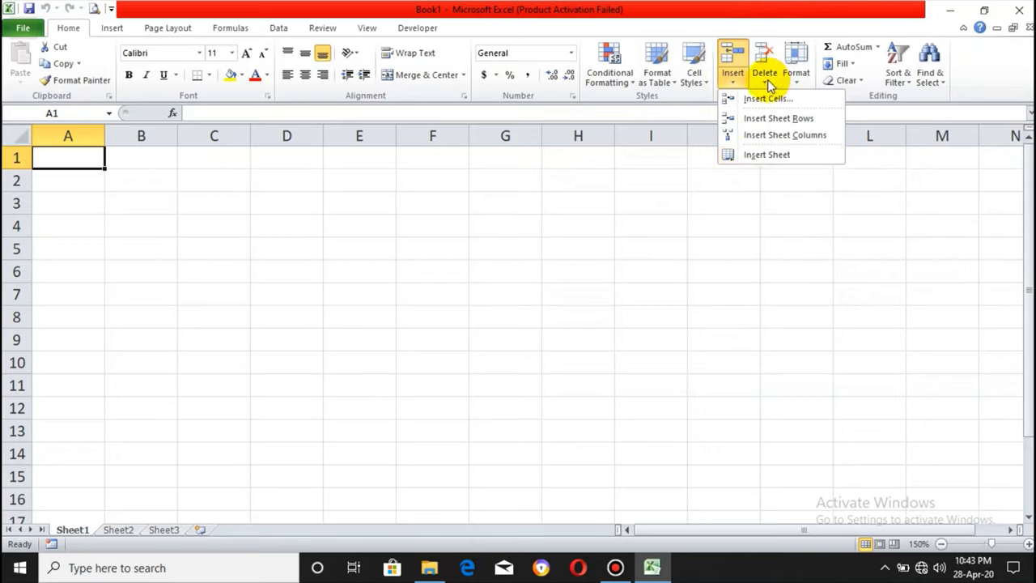
click(794, 79)
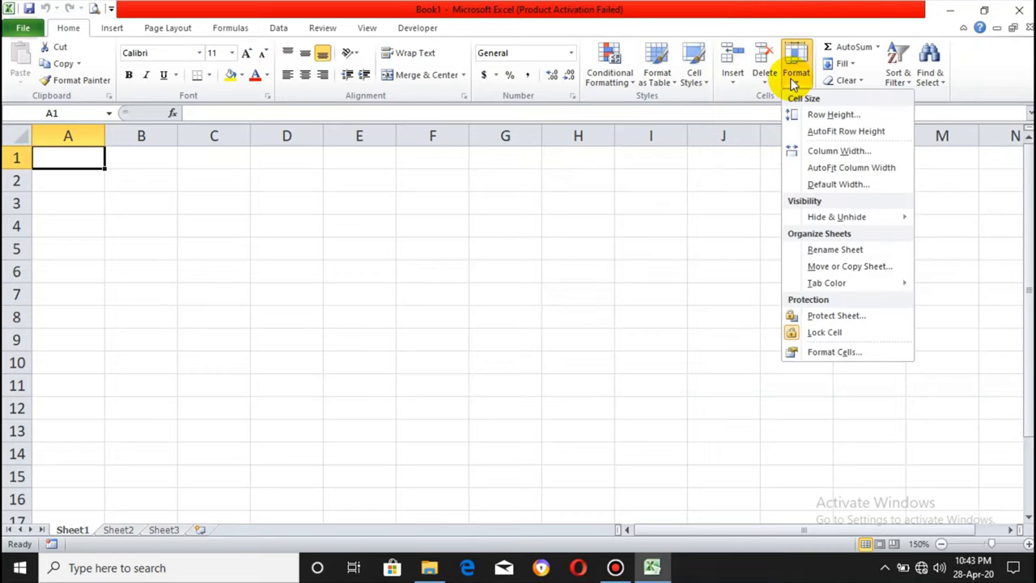
click(762, 105)
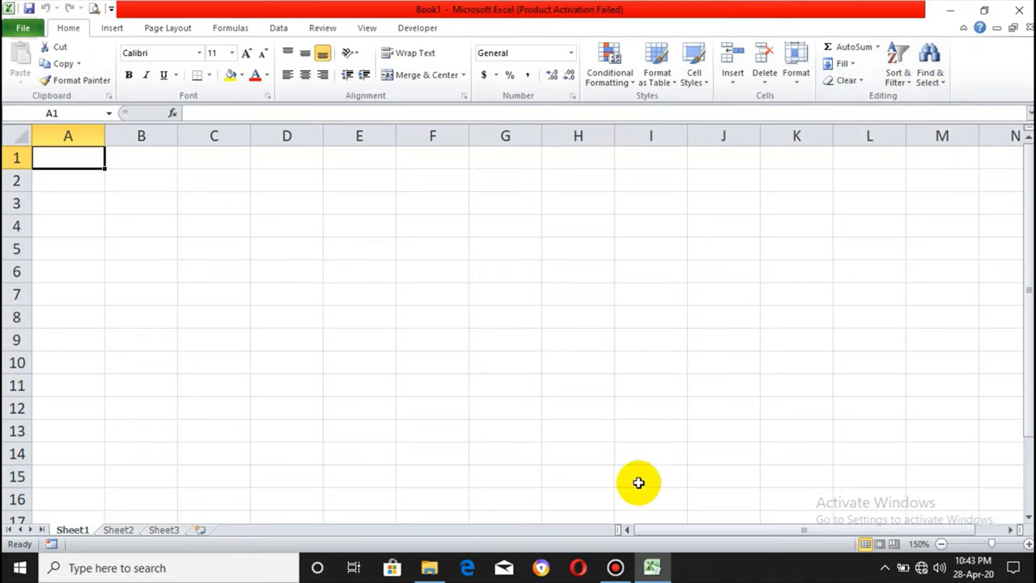
Step: Switch the ribbon to the Insert tab
click(118, 34)
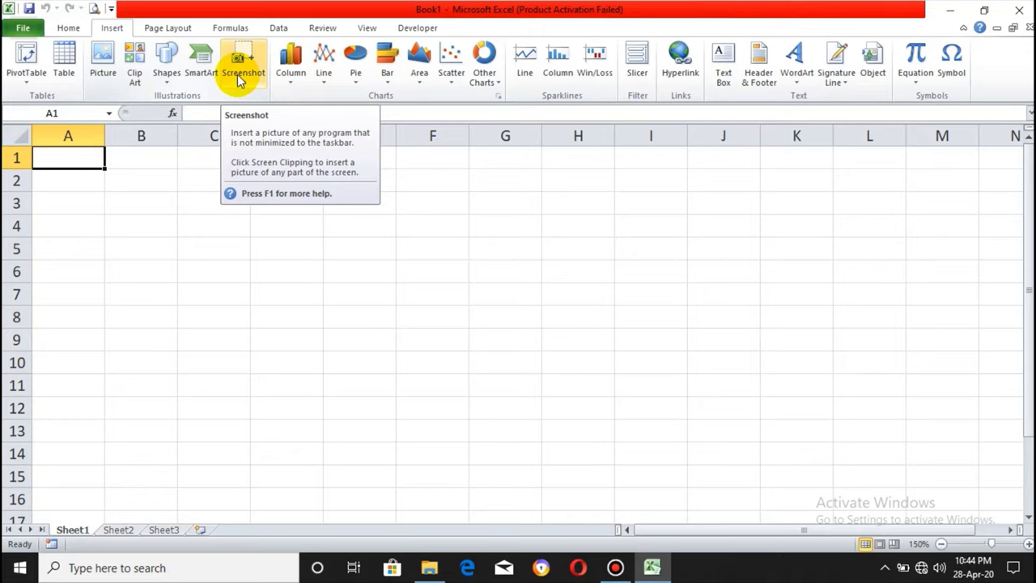
click(286, 81)
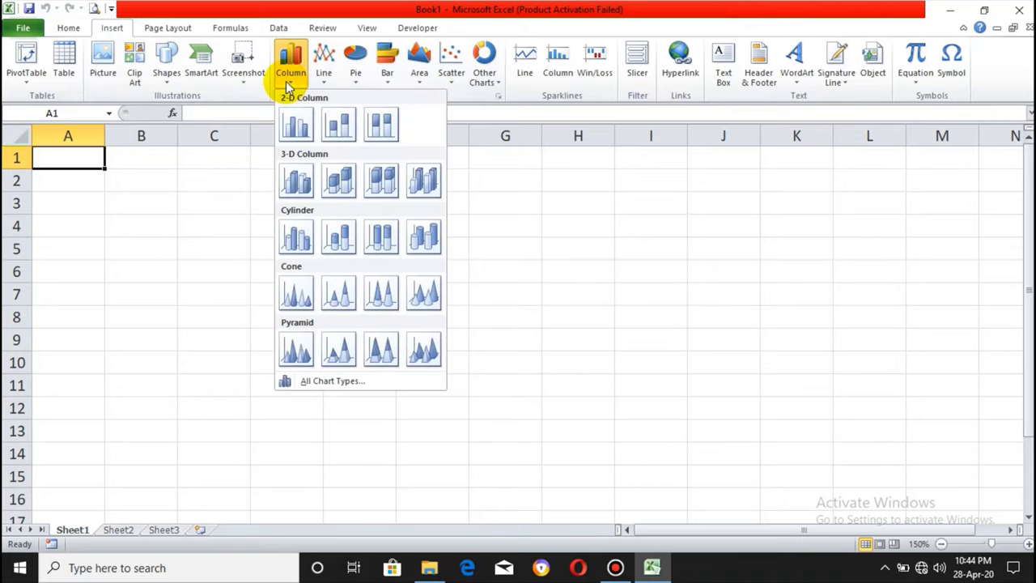
click(286, 81)
click(314, 81)
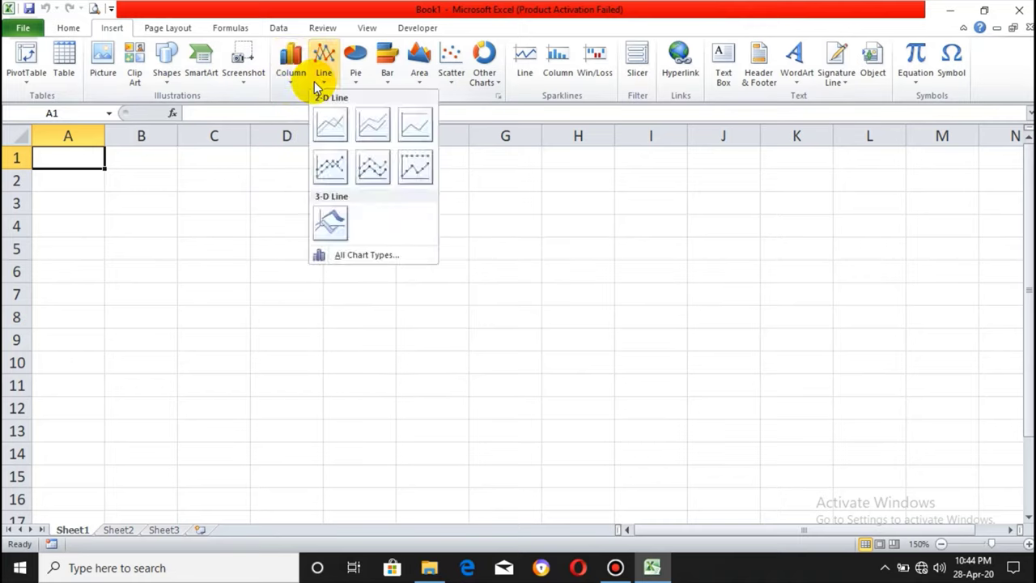
click(314, 81)
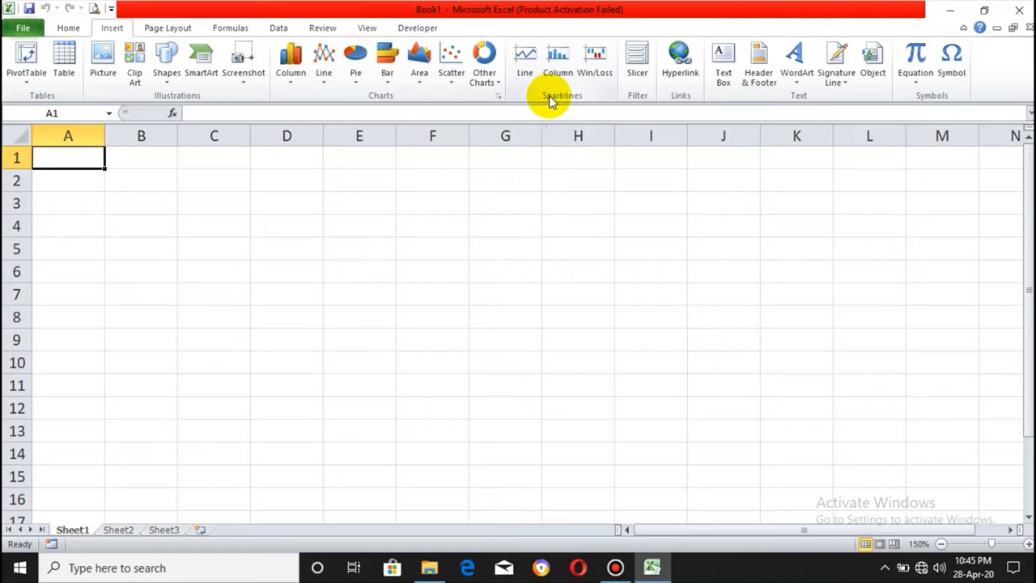
click(791, 89)
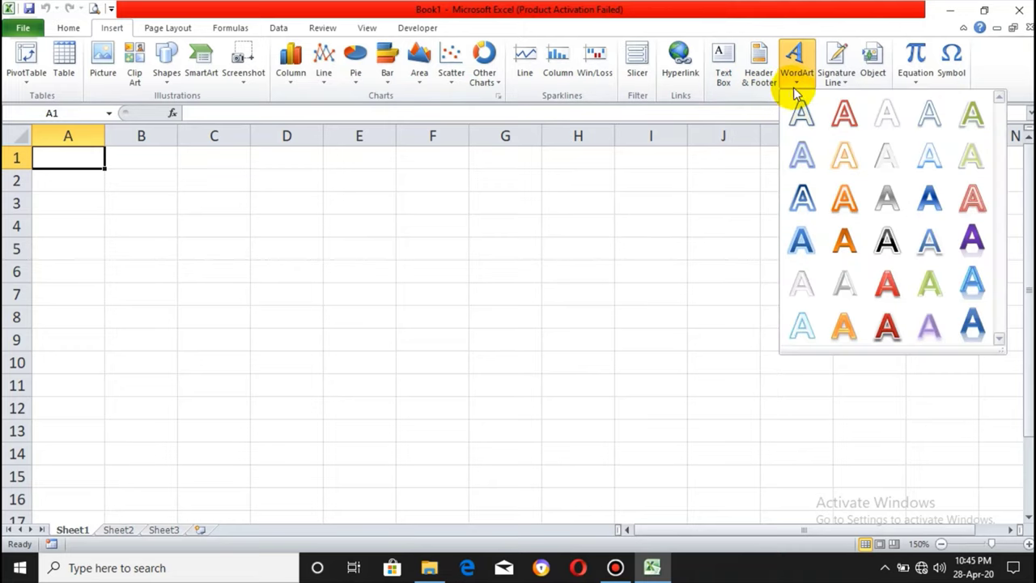
click(838, 82)
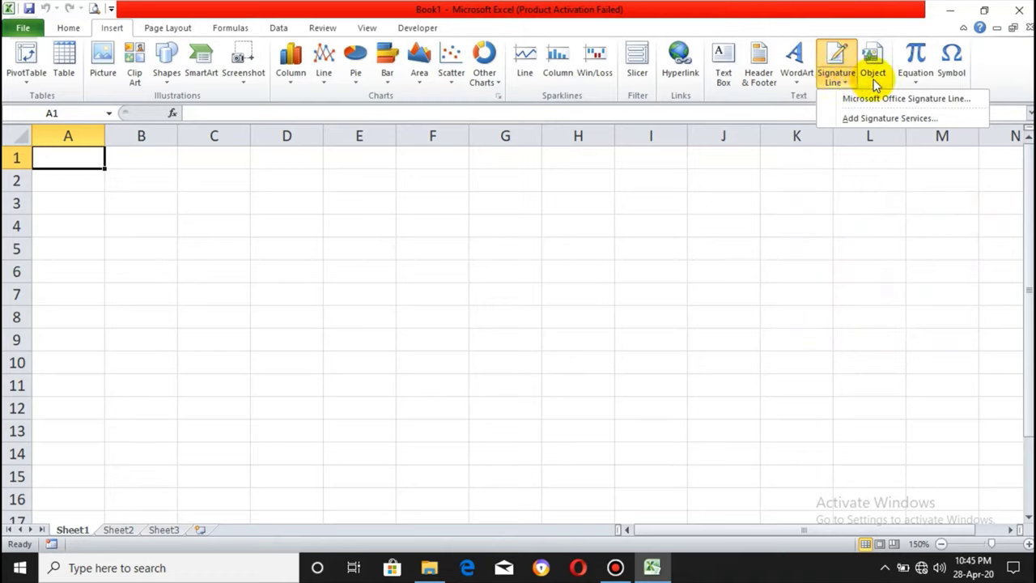
click(875, 84)
click(873, 81)
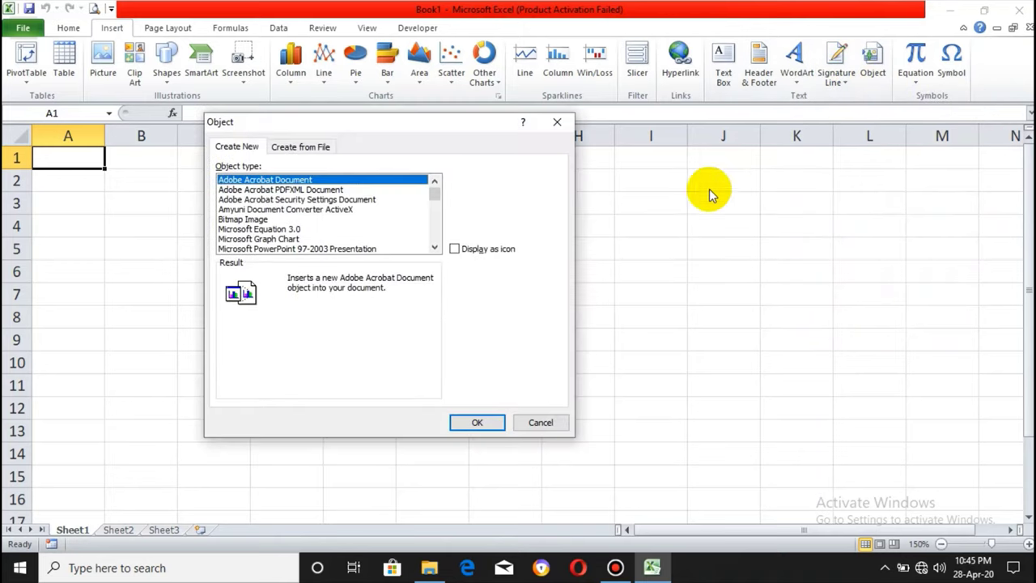
click(542, 424)
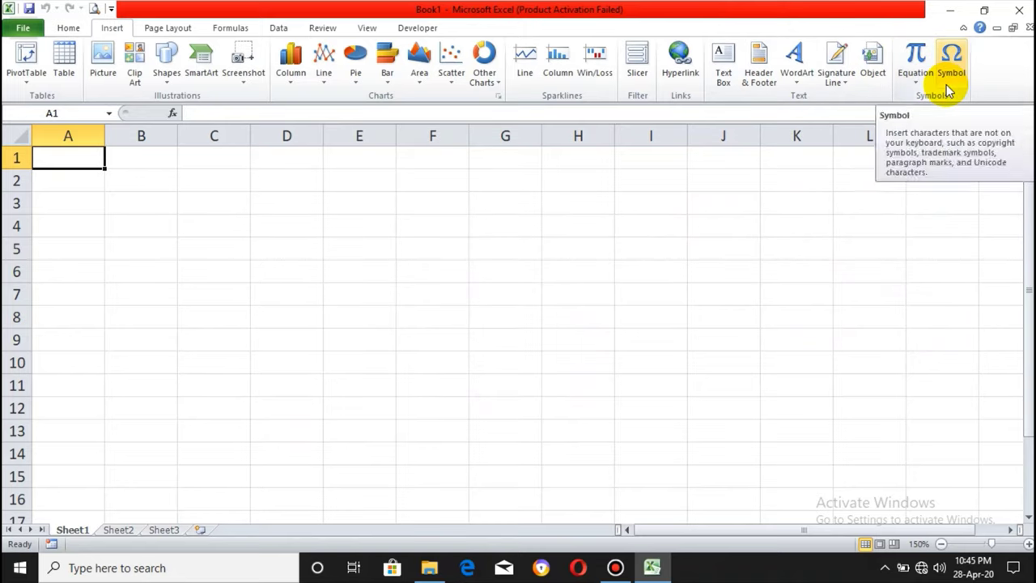
Step: Switch to Page Layout and browse the Themes gallery without changing the theme
click(178, 35)
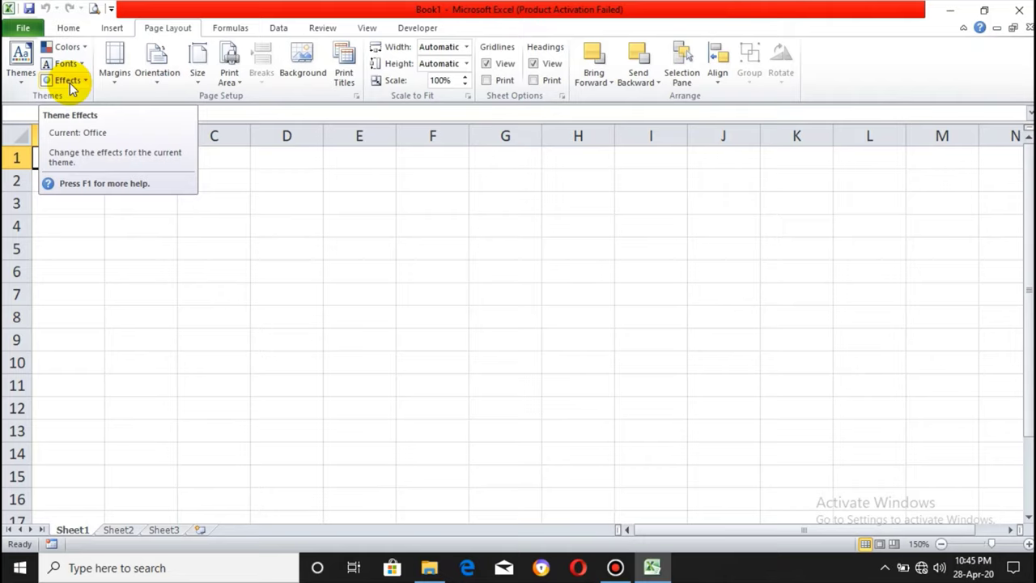
click(25, 85)
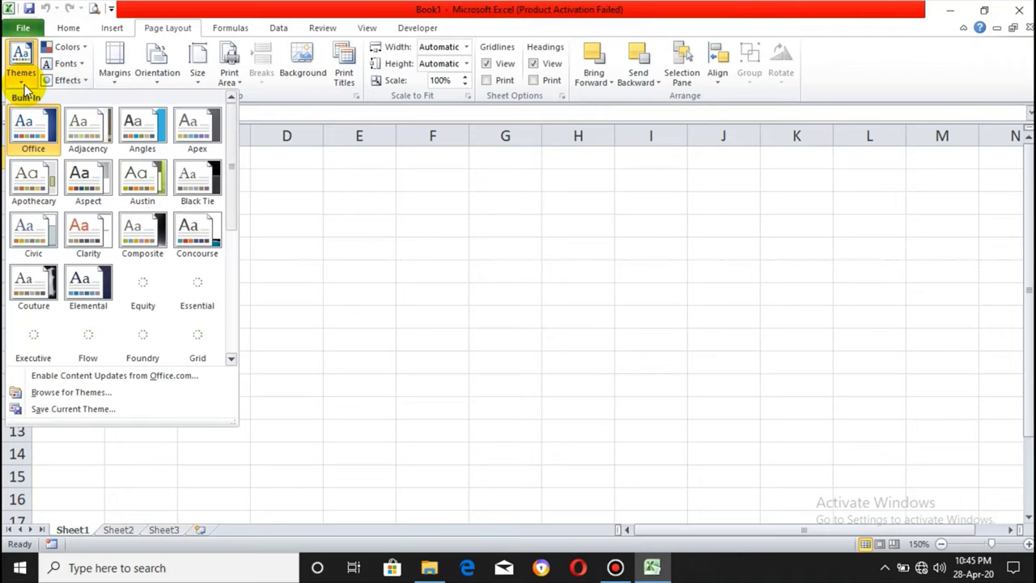
click(24, 84)
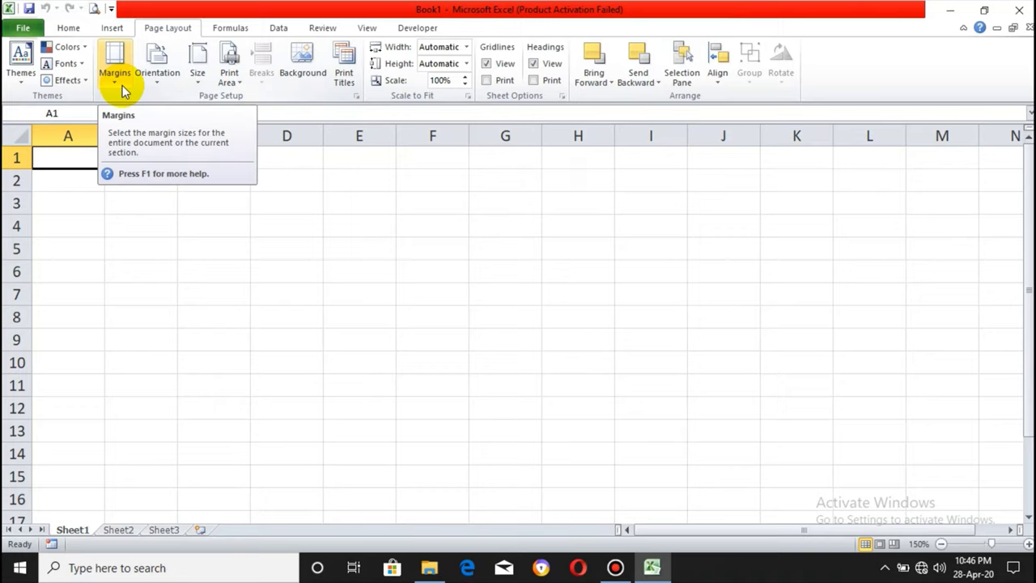
click(162, 85)
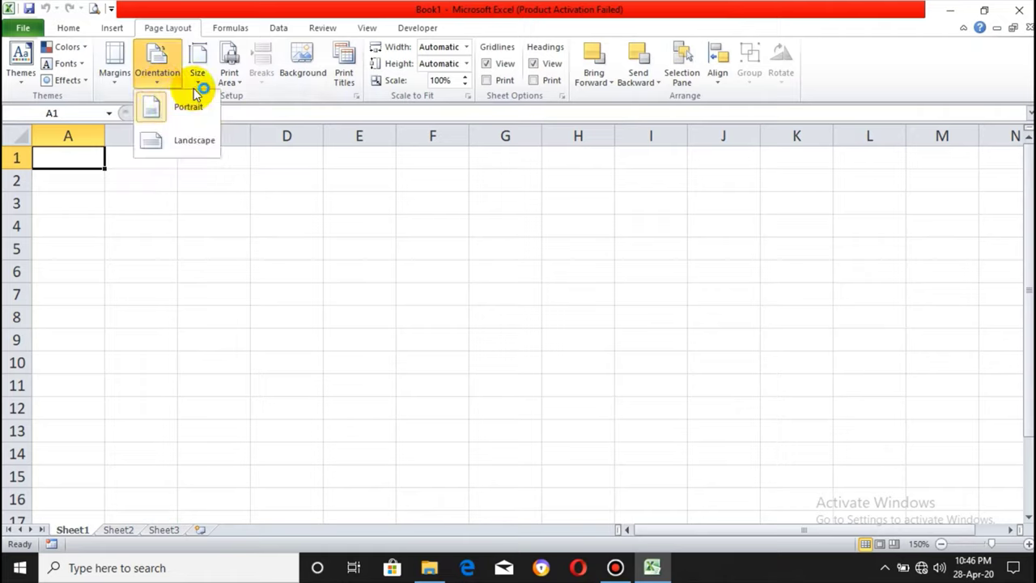
click(200, 81)
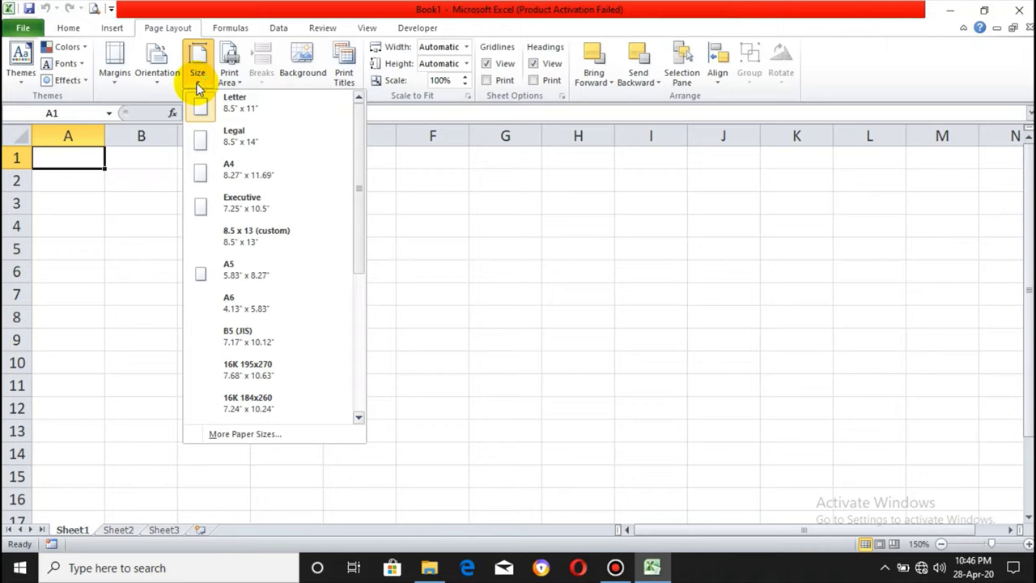
click(233, 79)
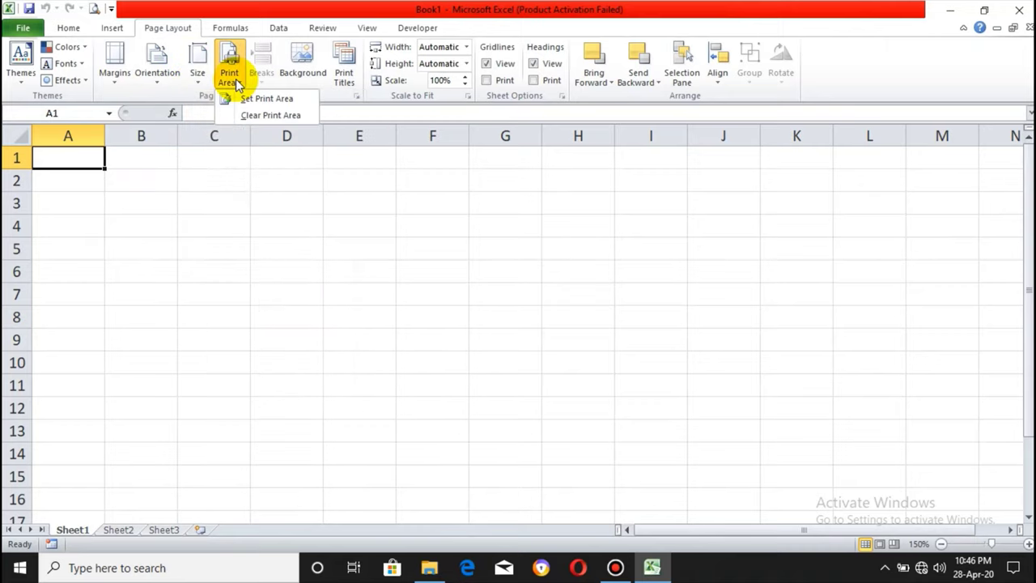
click(278, 79)
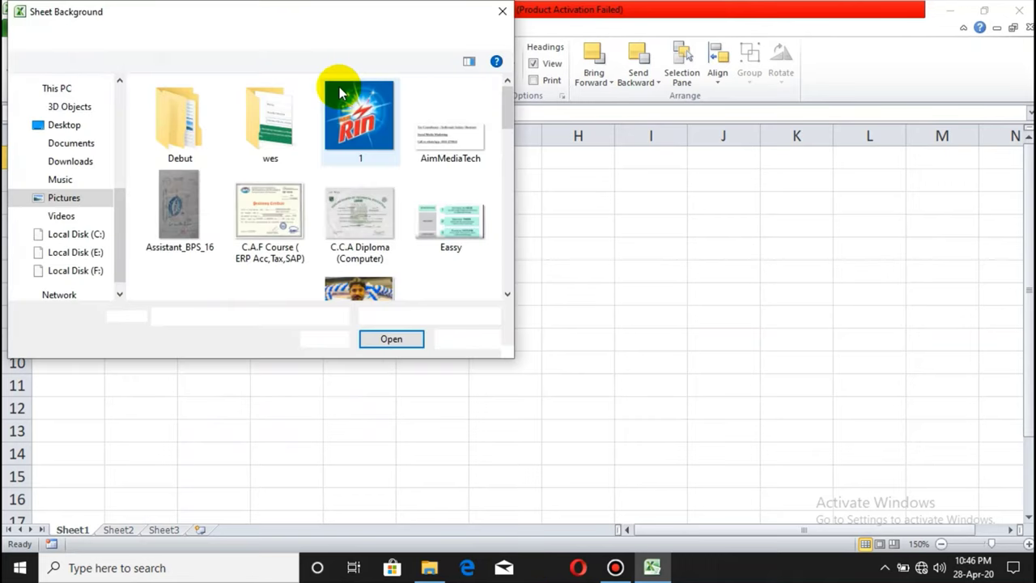
click(501, 12)
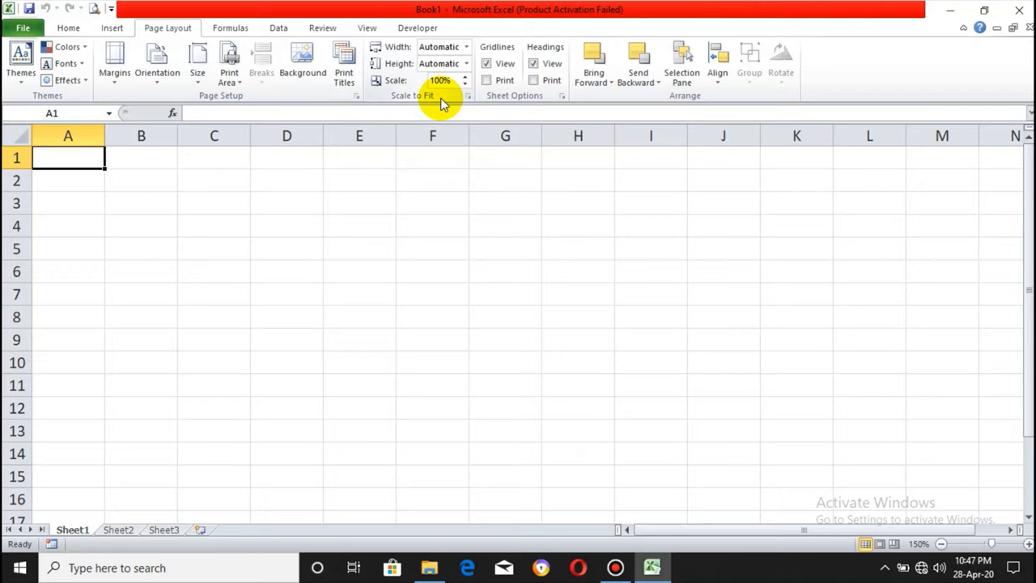
Step: Switch the ribbon to the Formulas tab
click(237, 29)
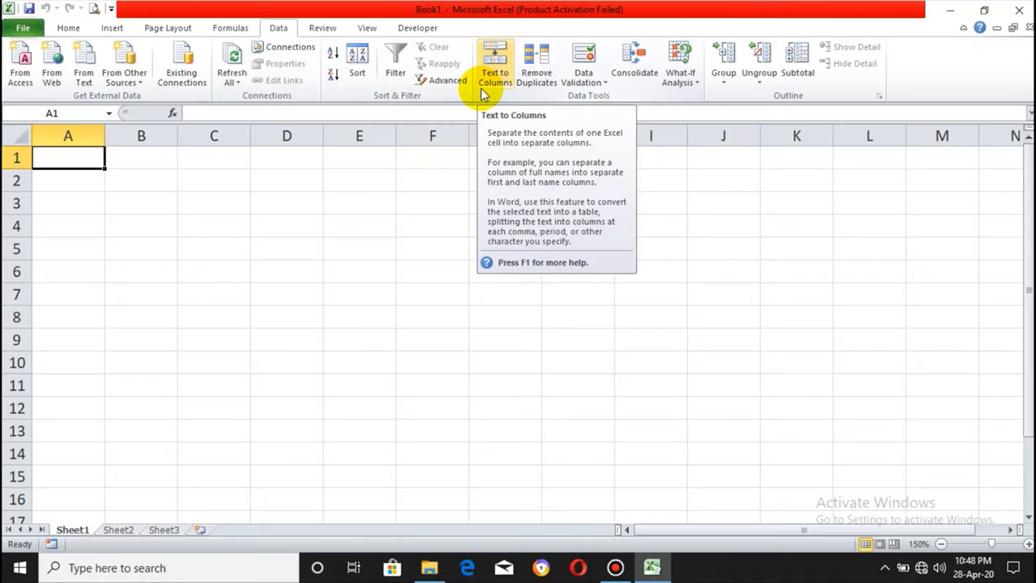
Step: Select cell F3, glance at the What-If Analysis choices, then switch to the Review tab
click(428, 196)
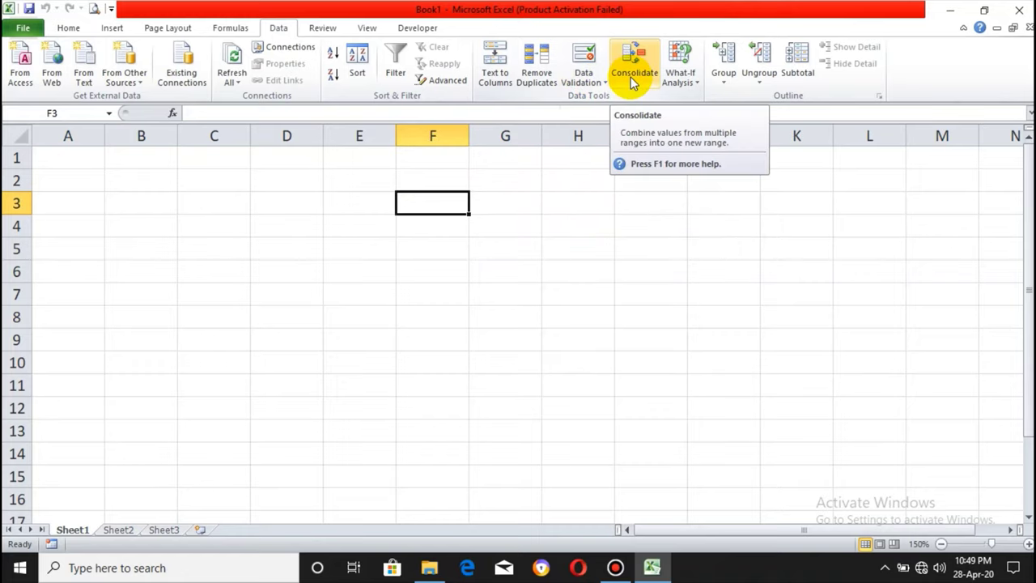
click(695, 84)
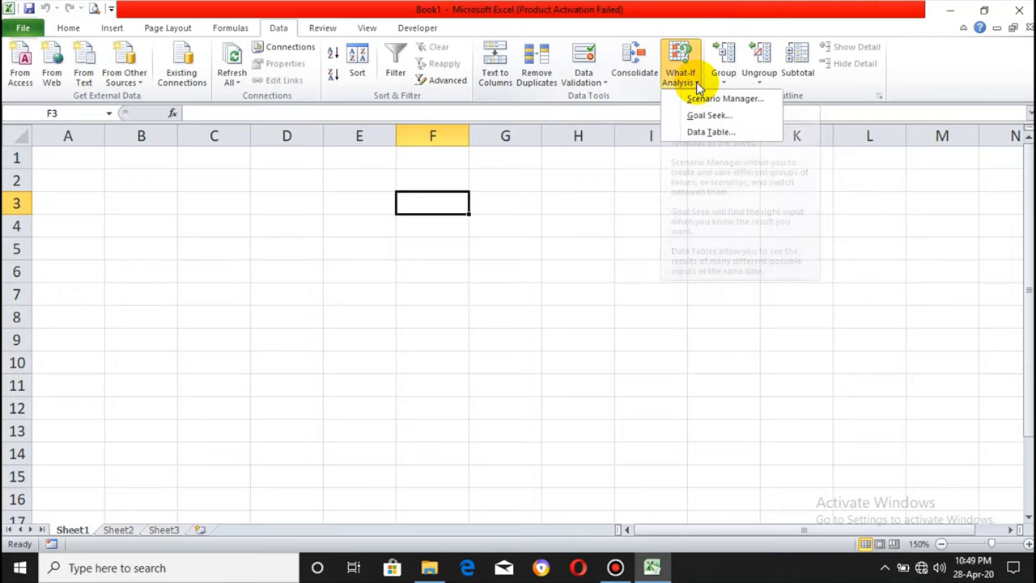
click(638, 142)
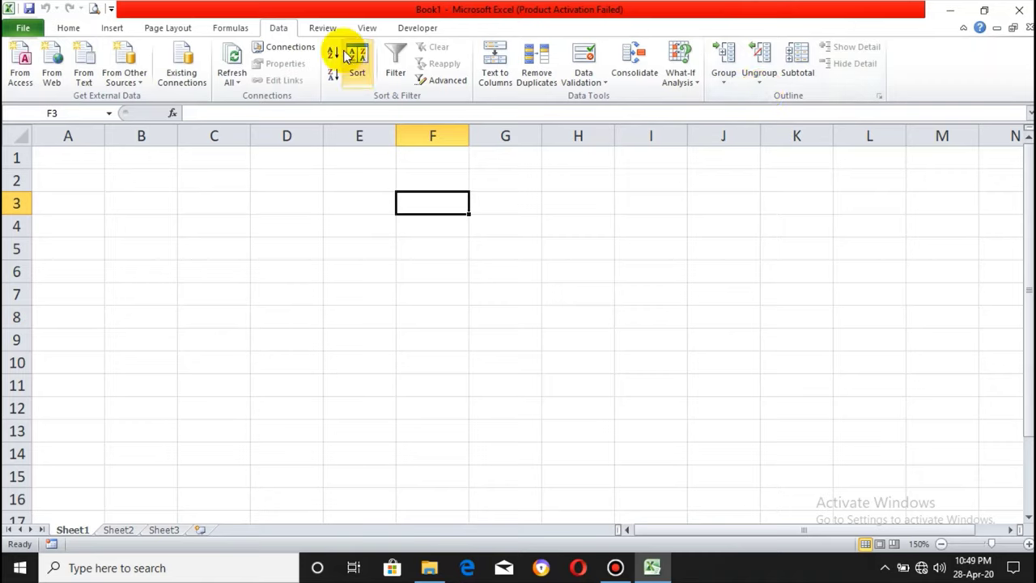
click(323, 29)
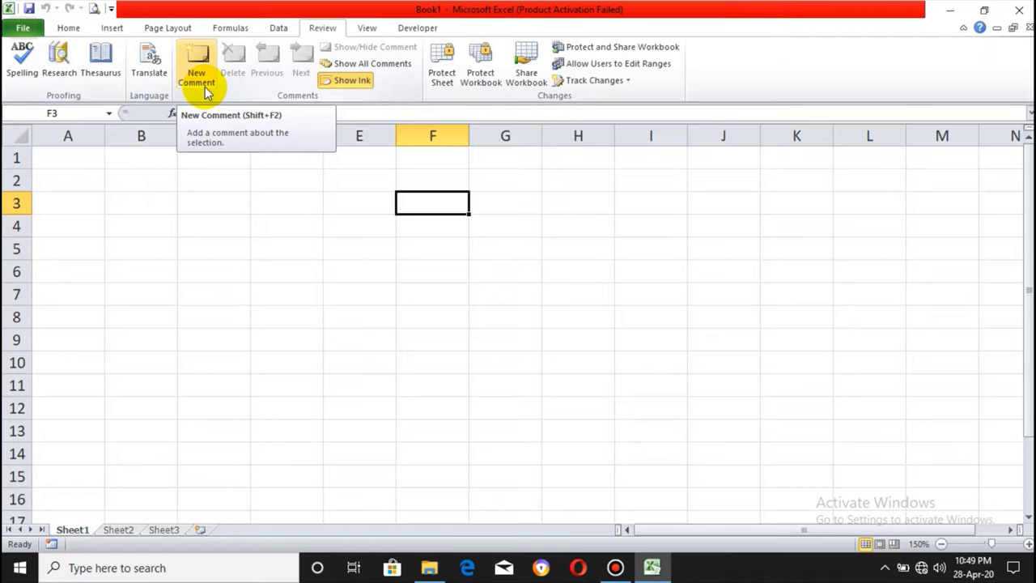
Step: Select cell C3 and switch the ribbon to the View tab
click(202, 207)
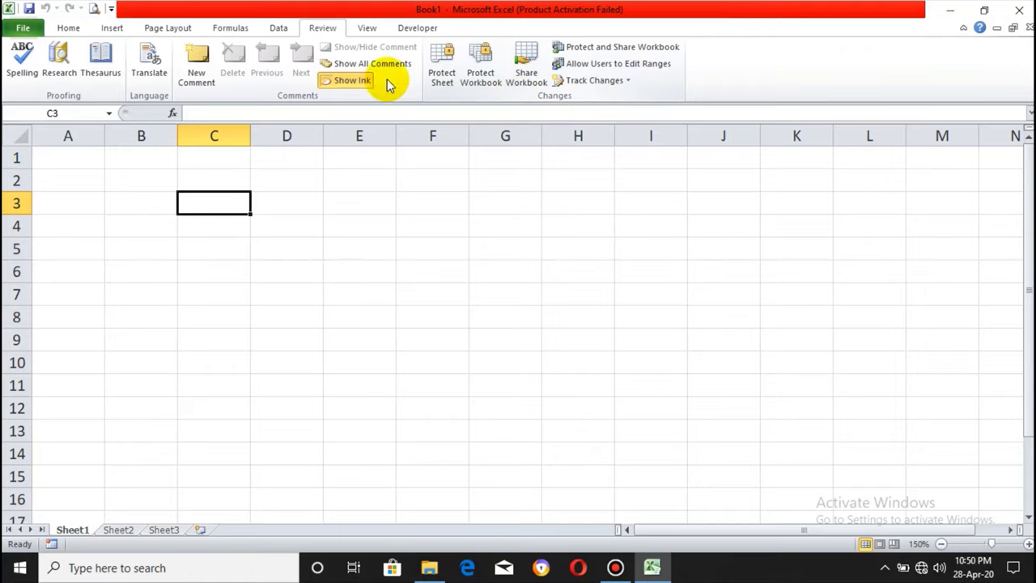
click(369, 31)
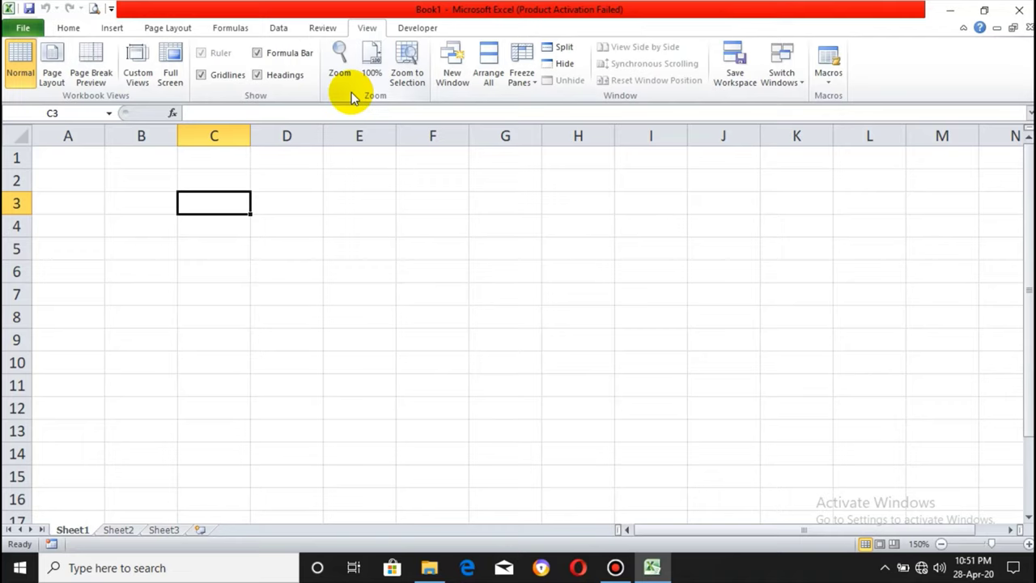
Step: Switch the ribbon to the Developer tab
click(417, 27)
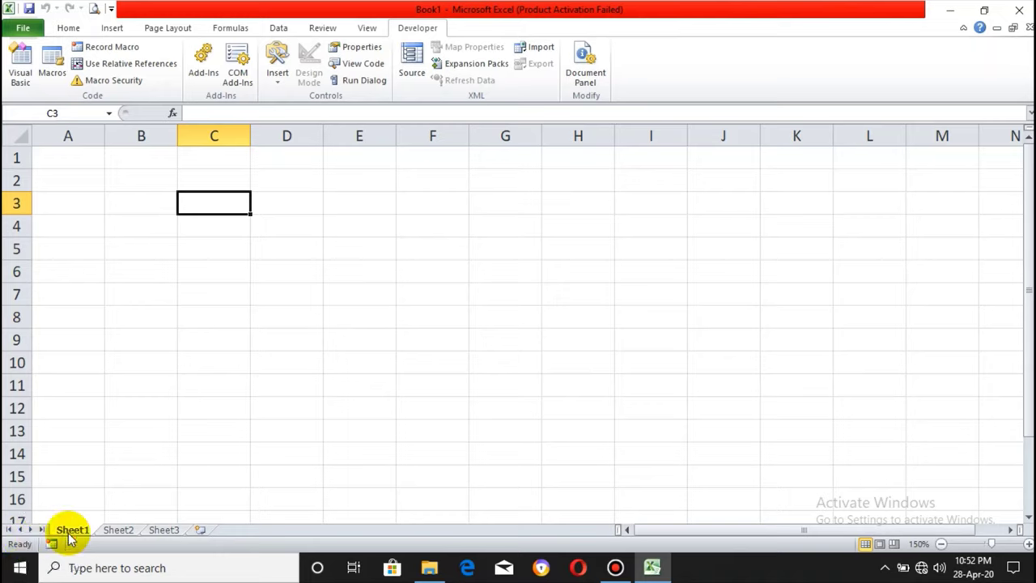
click(132, 530)
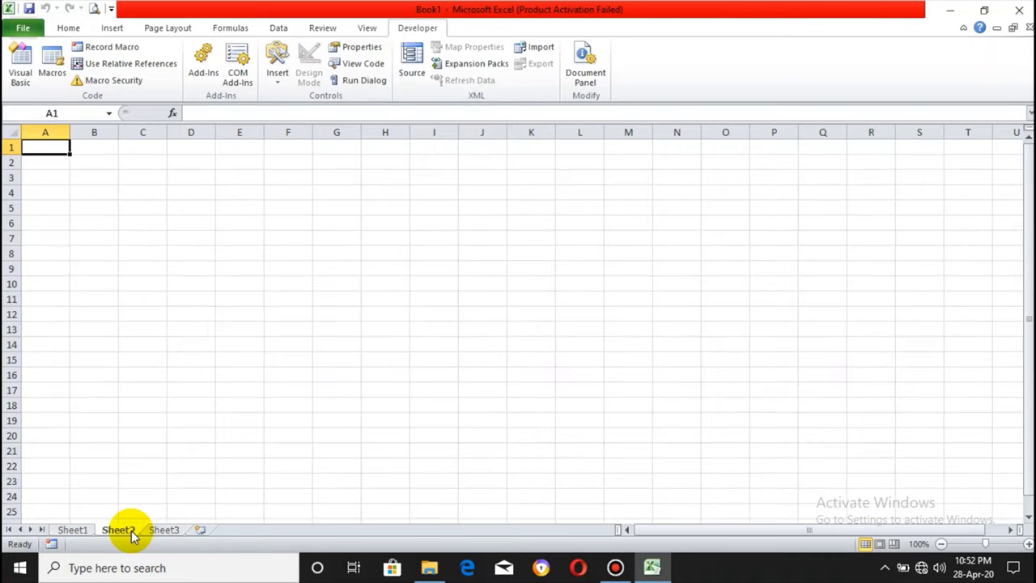
click(79, 536)
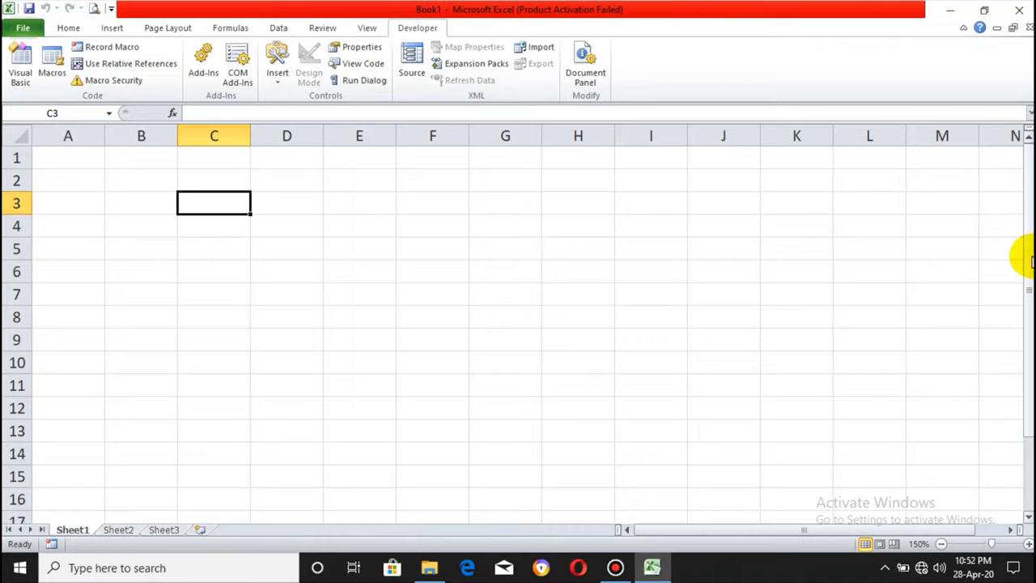
drag(1033, 261, 1018, 241)
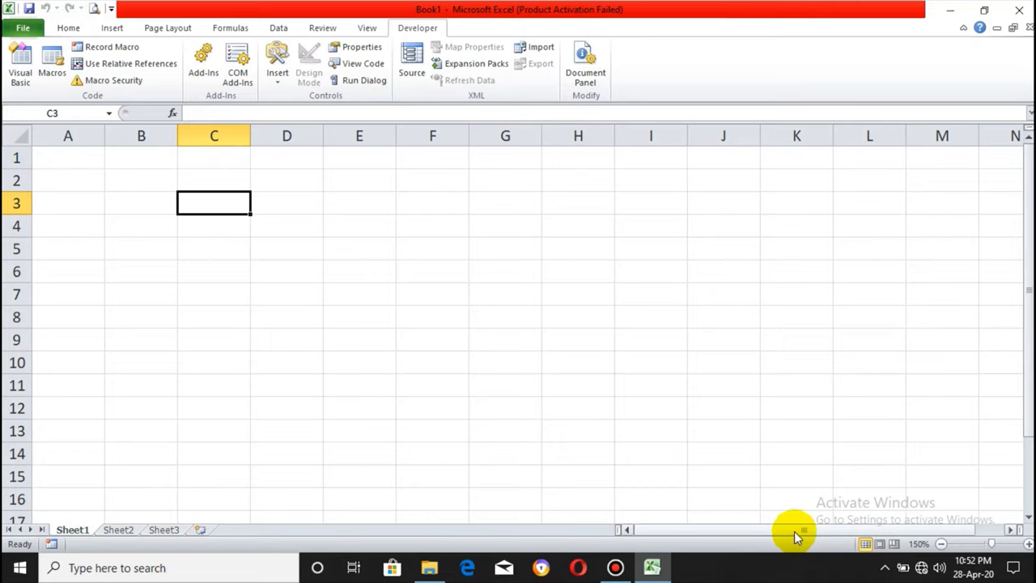
mouse_move(794, 532)
mouse_down()
mouse_move(821, 527)
mouse_move(791, 535)
mouse_up()
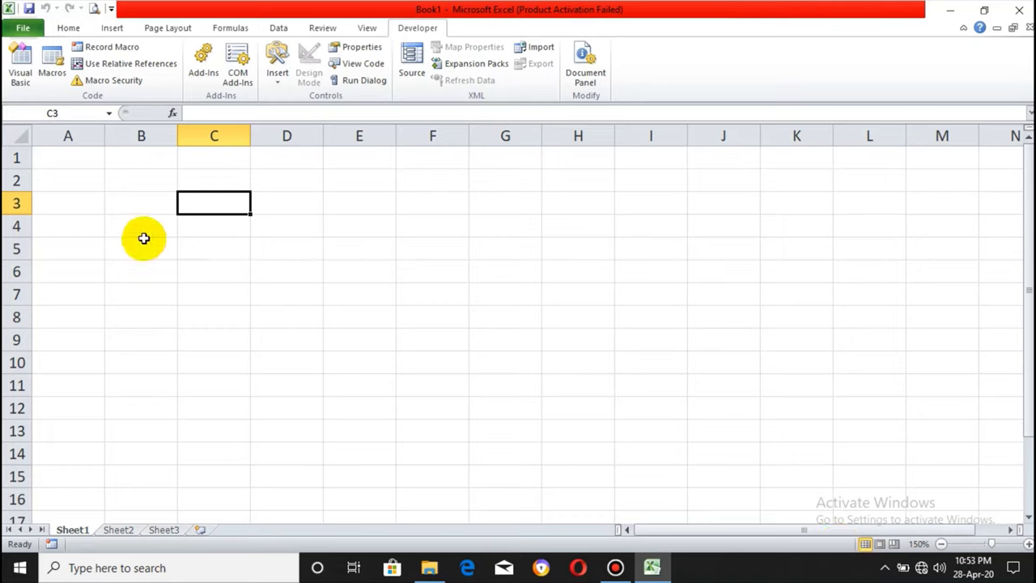
Step: Make cell A1 active, then select all of column A from its header
click(72, 113)
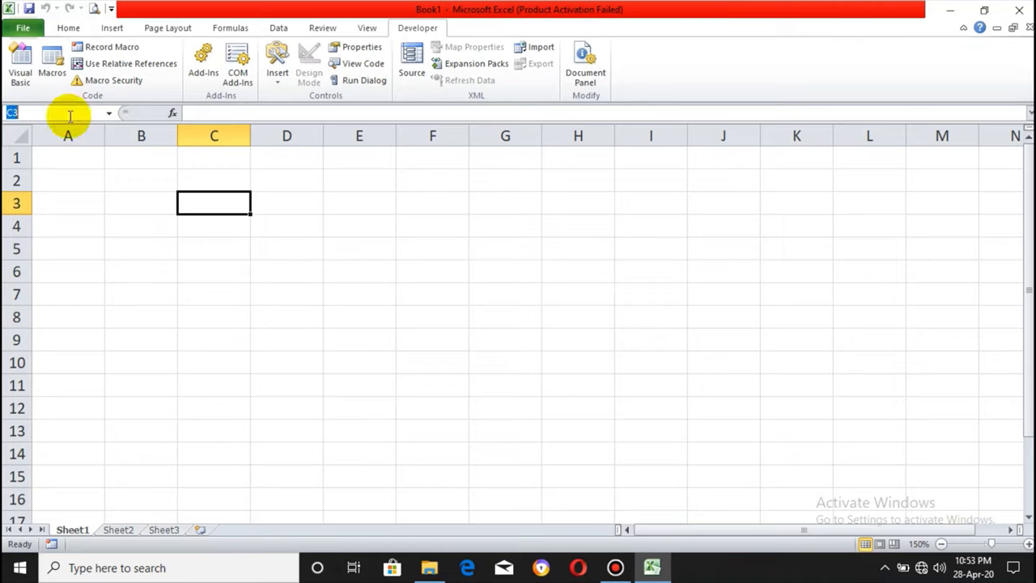
click(61, 168)
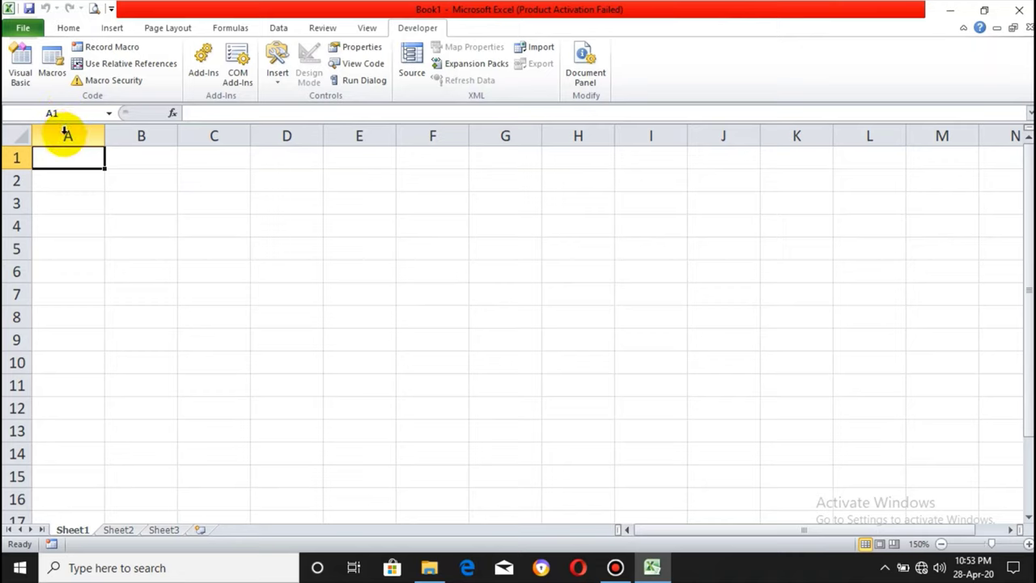
click(65, 132)
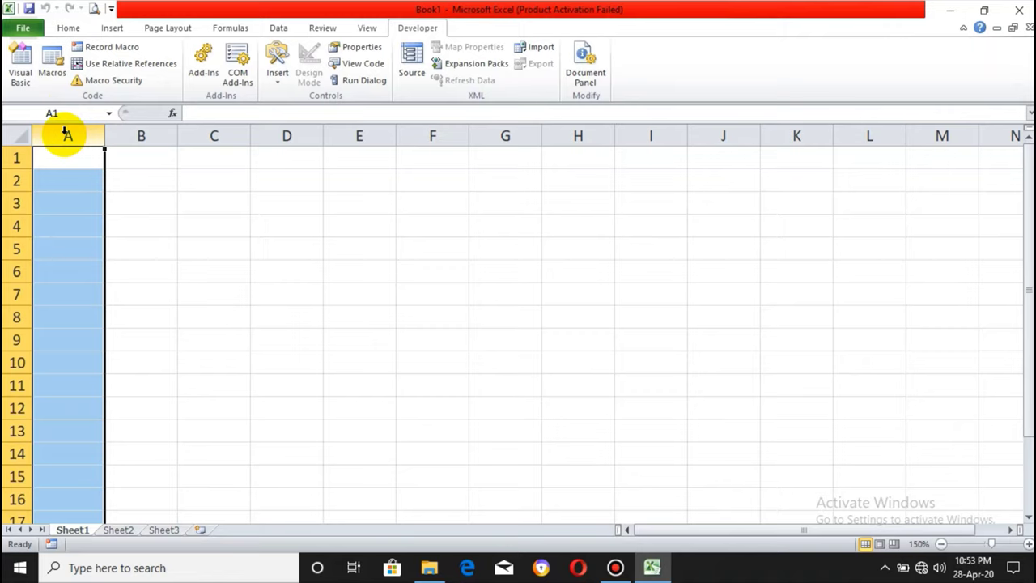
Step: Select row 1, then step through cells A1, B1 and C1 and back to B1
click(15, 158)
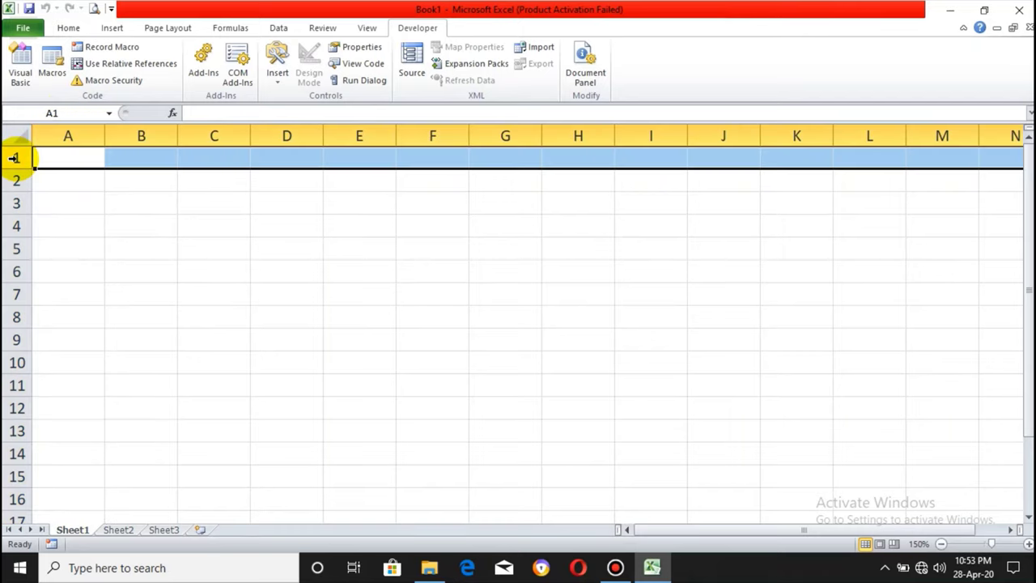
click(48, 157)
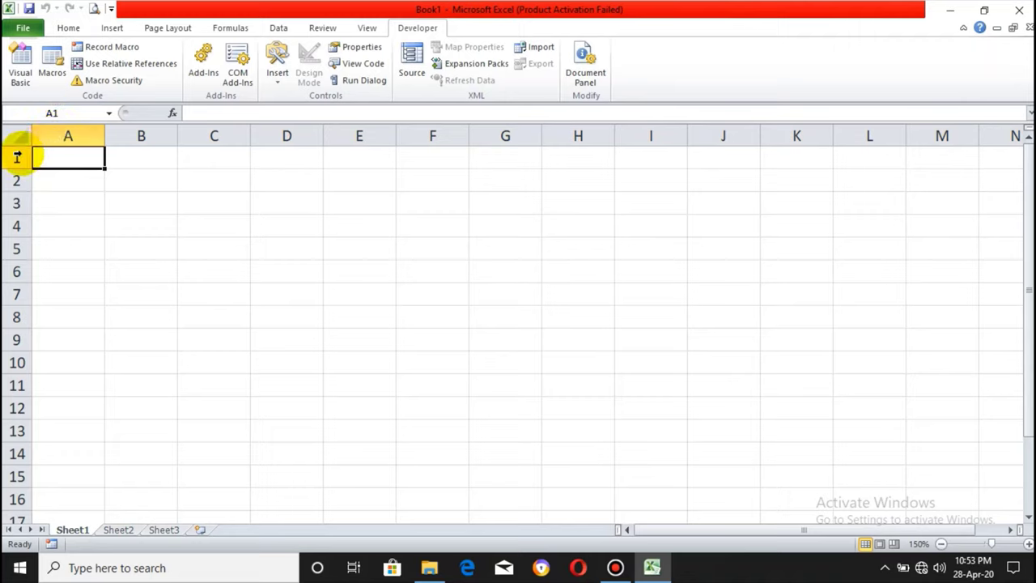
click(114, 156)
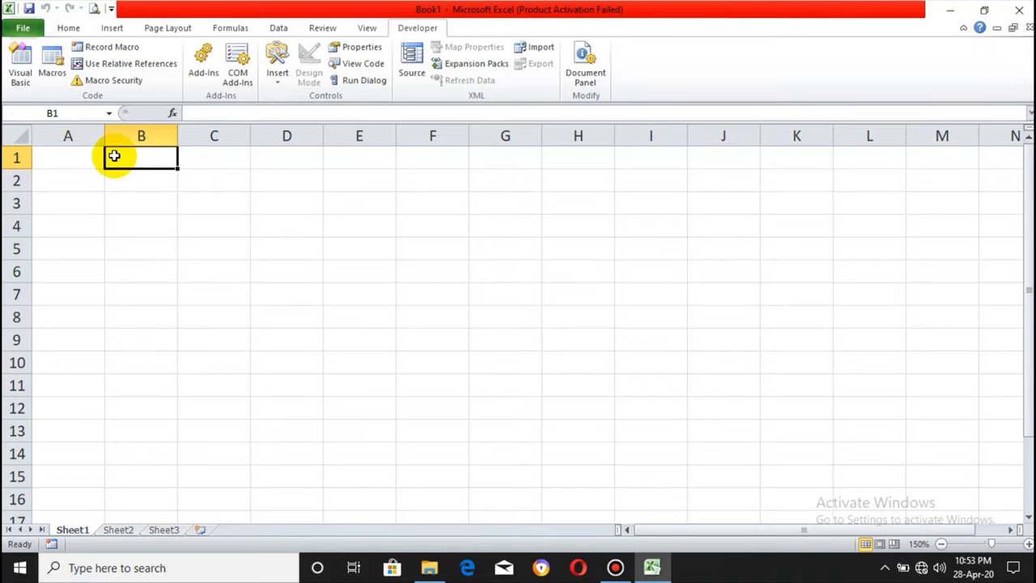
key(Right)
key(Left)
Step: Arrow down to B2 and C3, return to A1, then jump to XFD1 with Ctrl+Right
key(Down)
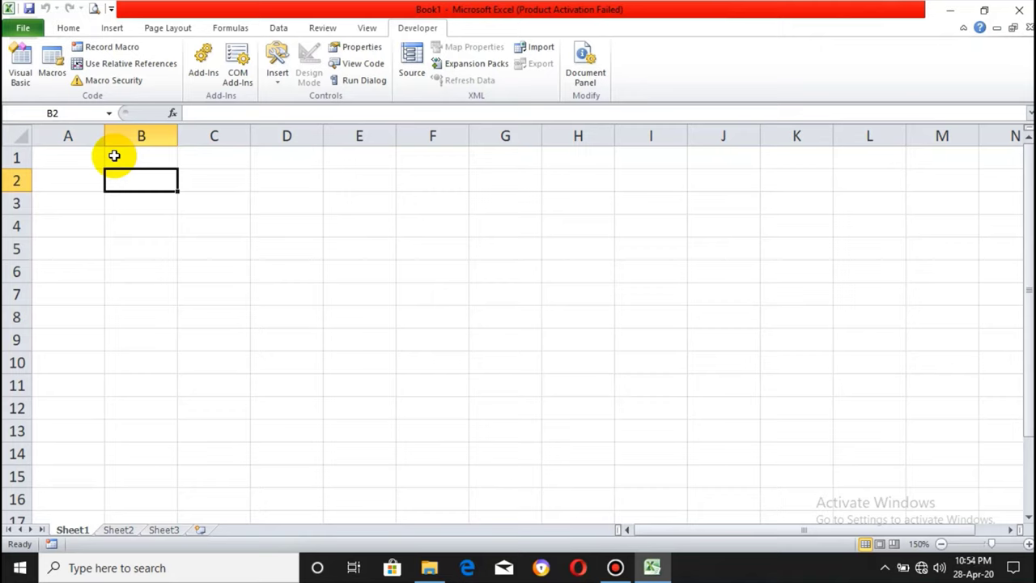
key(Right)
key(Down)
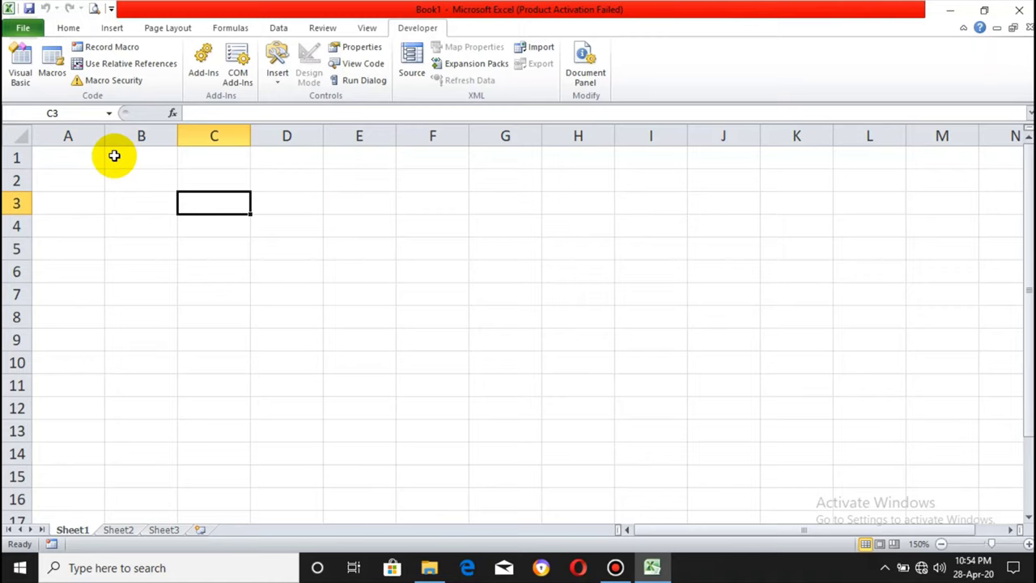
key(Up)
key(Up)
key(Left)
key(Left)
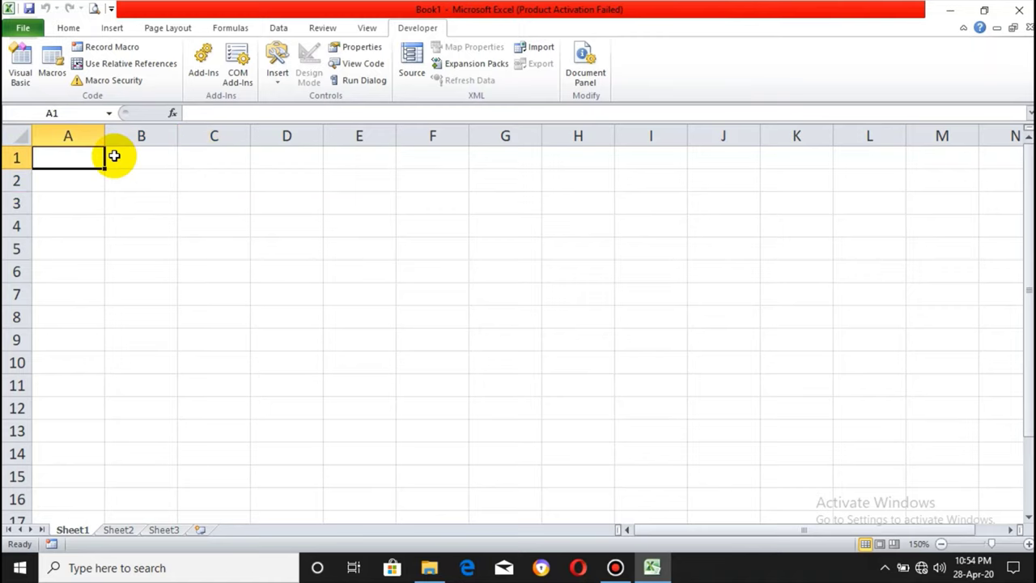
key(ctrl+Right)
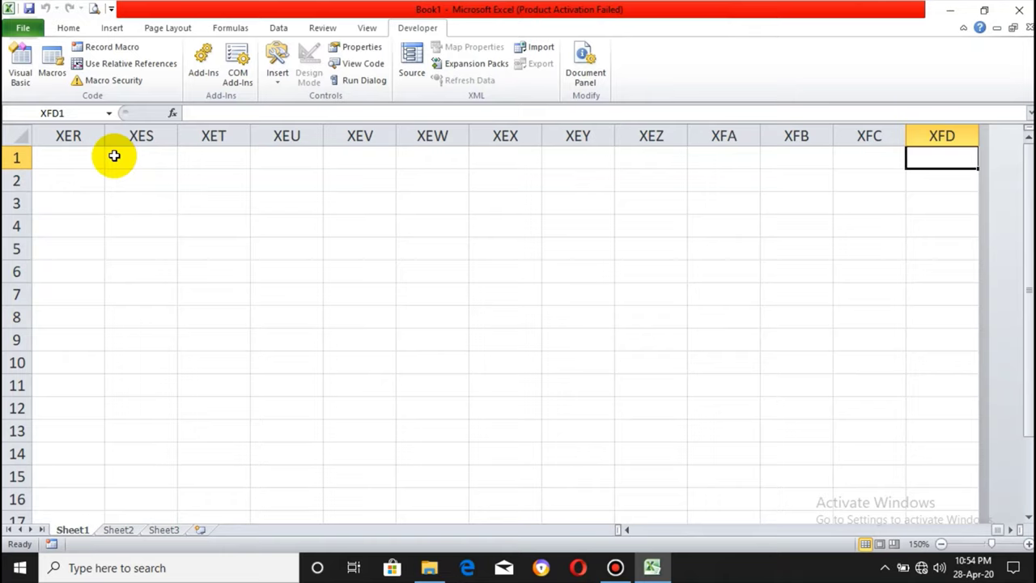
Step: Jump from XFD1 back to A1, down to A1048576, then up to A1 again
key(ctrl+Left)
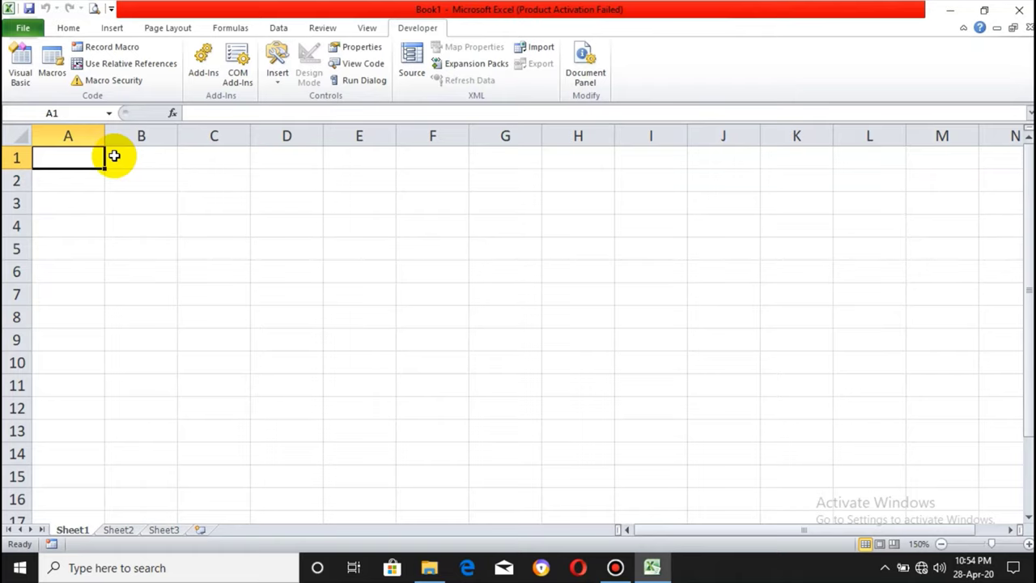
key(ctrl+Down)
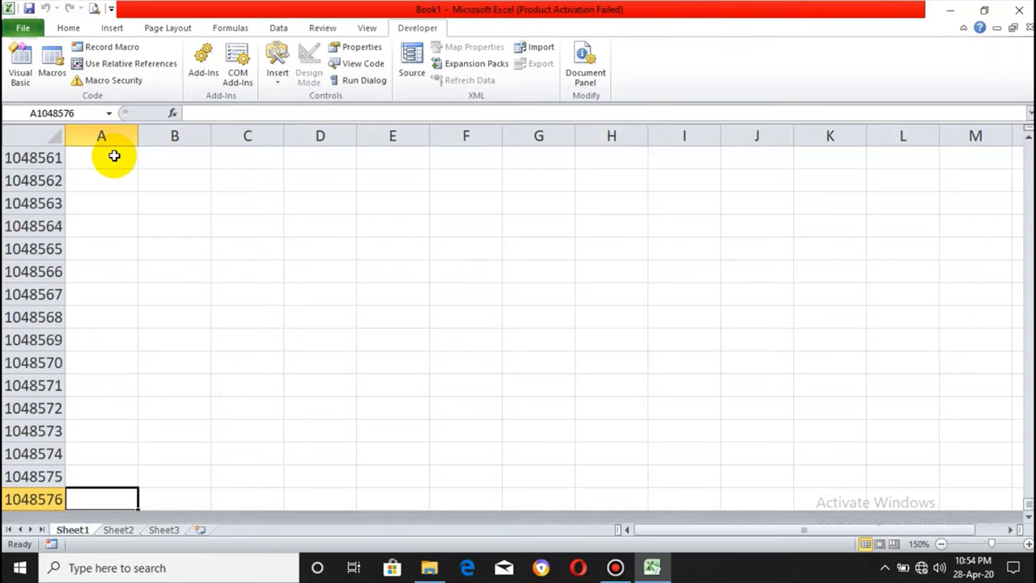
key(ctrl+Up)
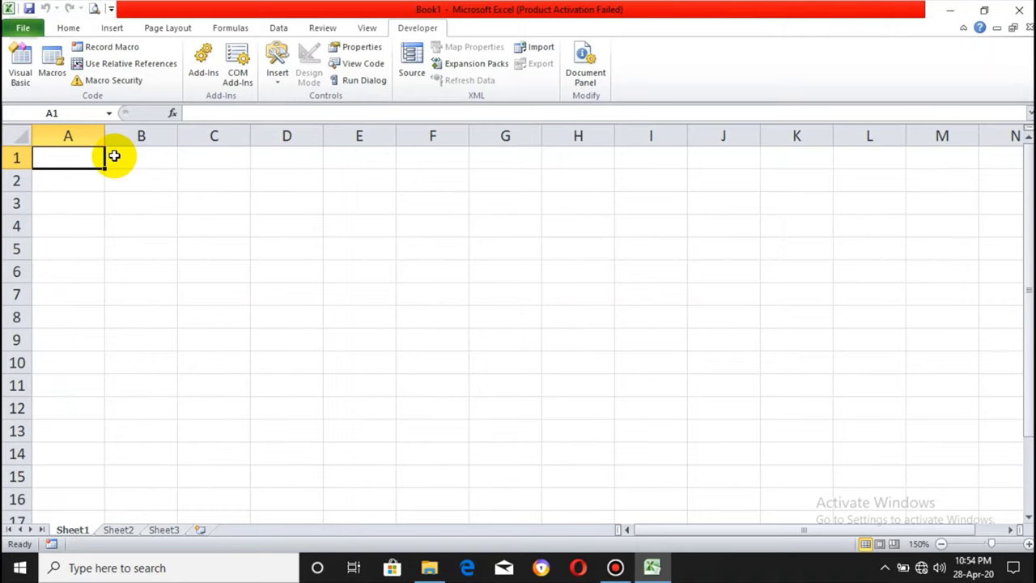
Step: View Sheet2 and Sheet3, then insert a new worksheet and an Excel 4.0 macro sheet
click(118, 530)
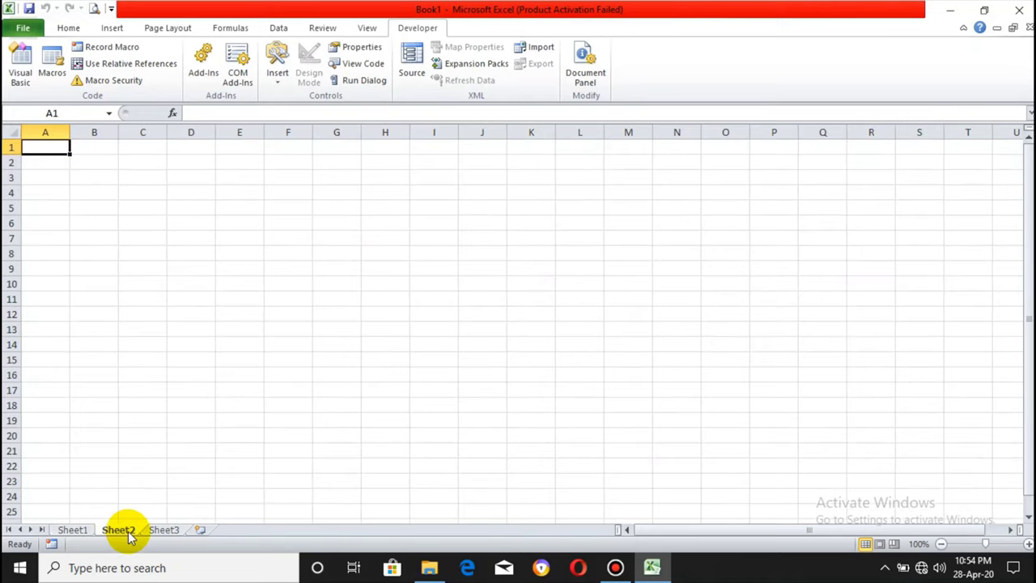
click(163, 531)
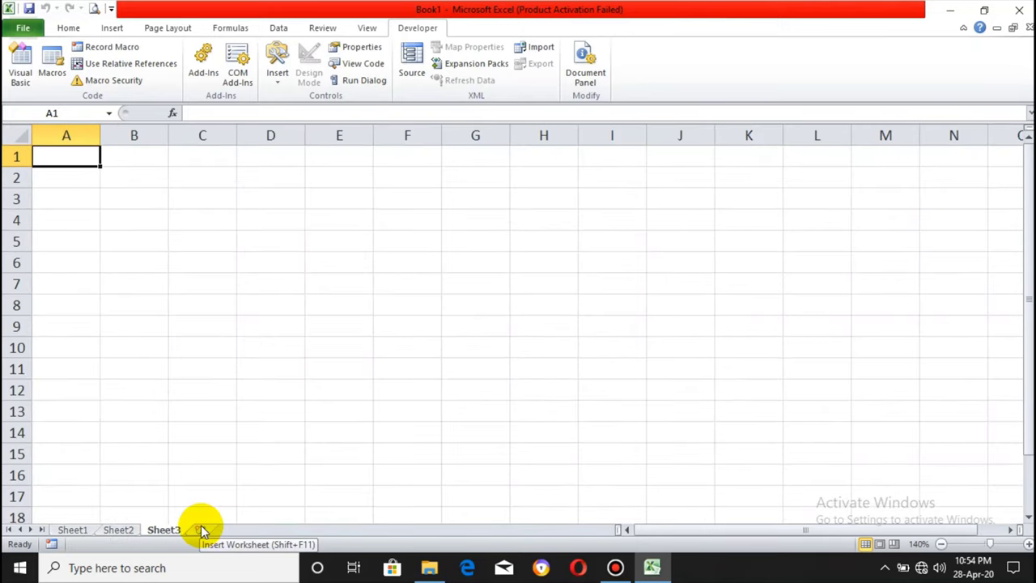
click(201, 530)
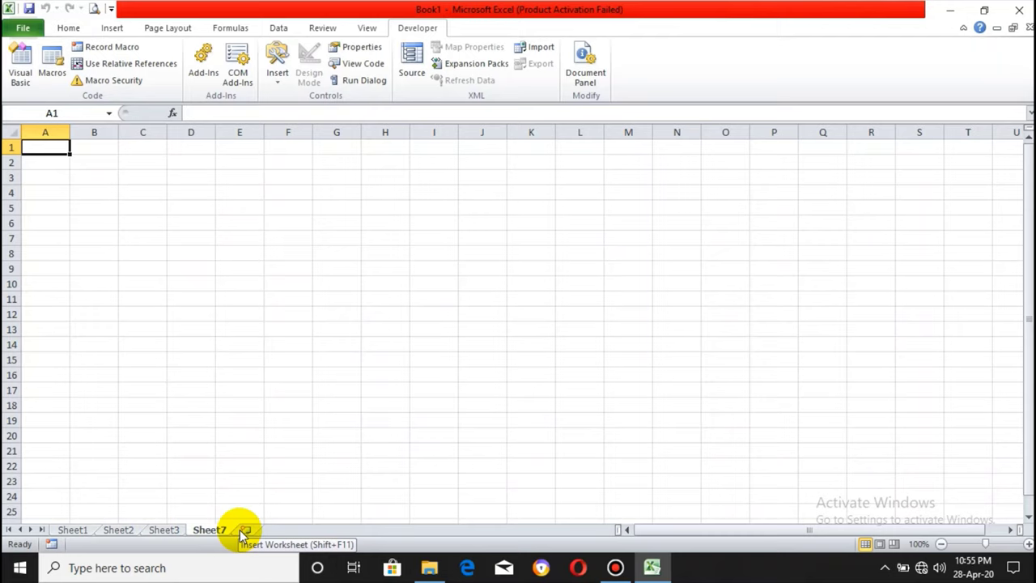
key(ctrl+F11)
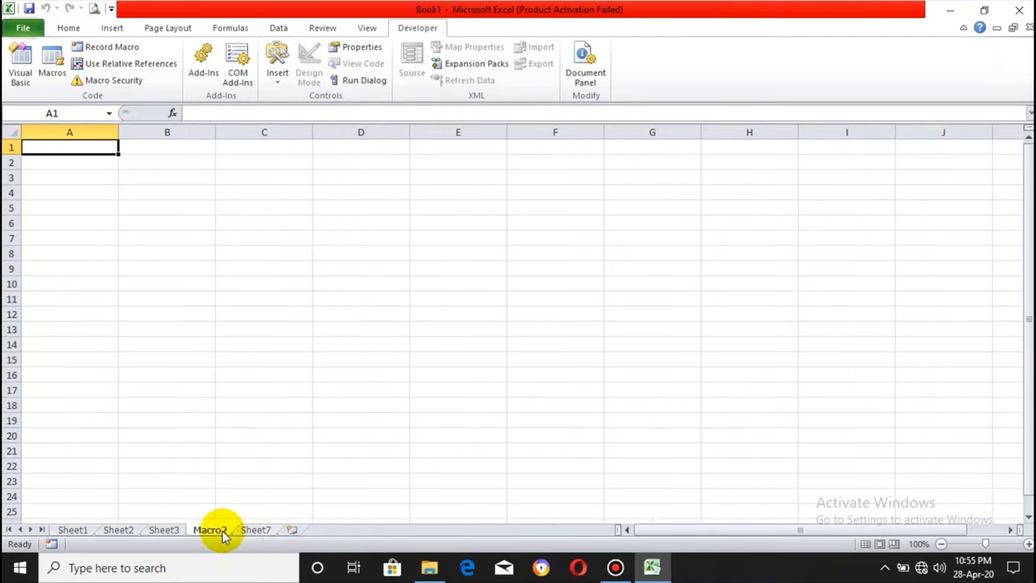
Step: Delete the Macro2 and Sheet7 sheets and return to Sheet1
right_click(224, 534)
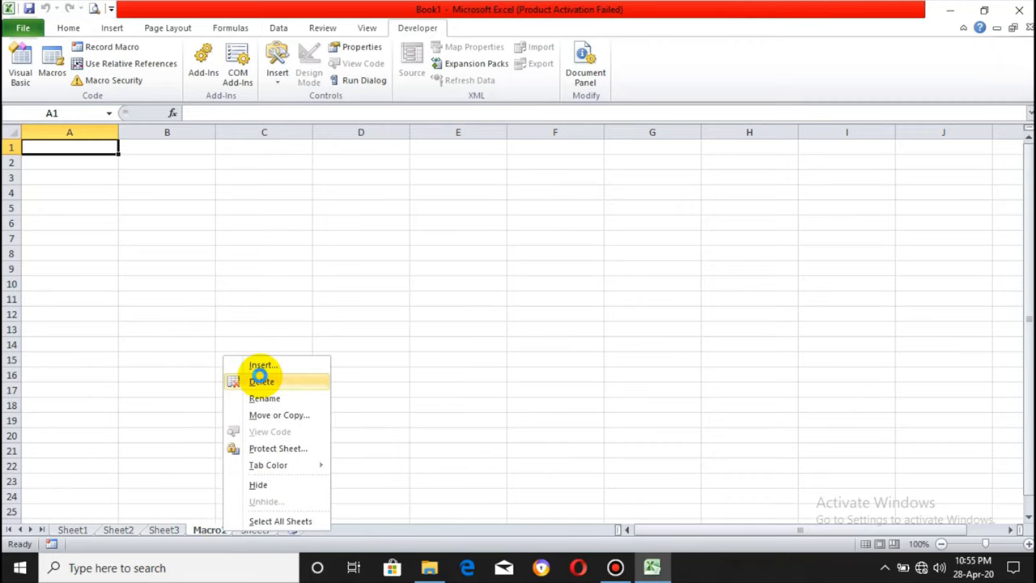
click(260, 379)
right_click(215, 533)
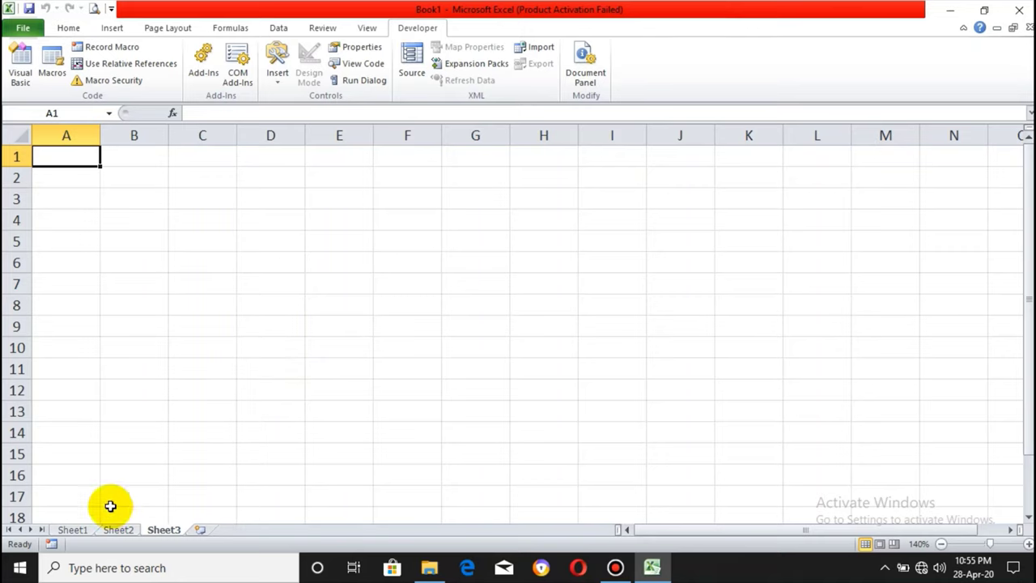
click(74, 531)
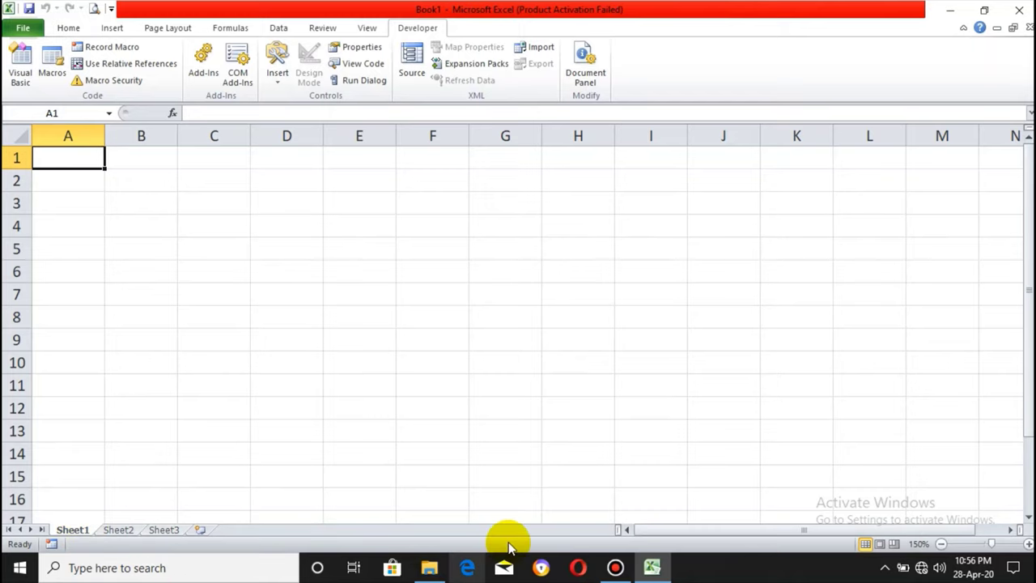
click(617, 568)
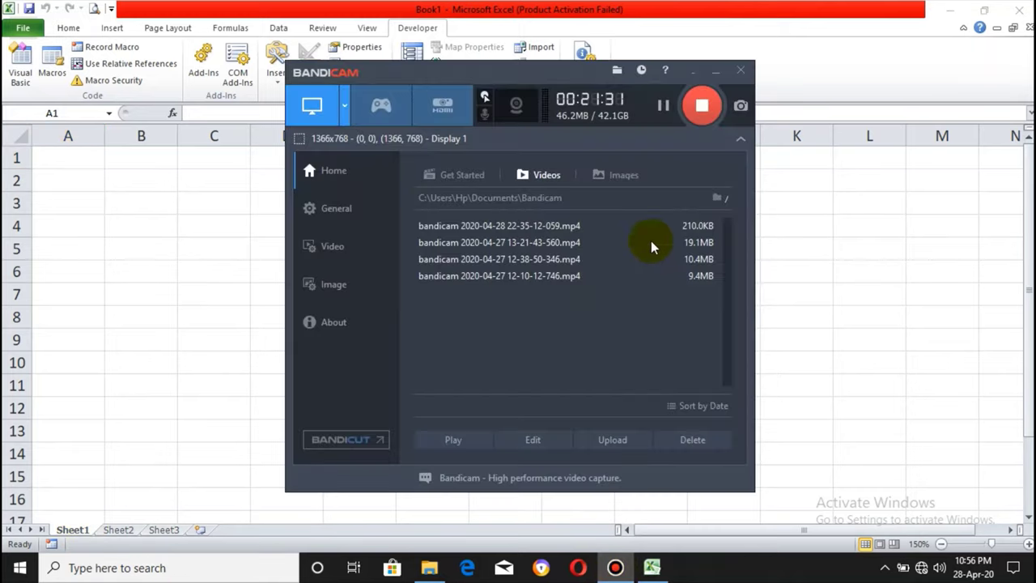